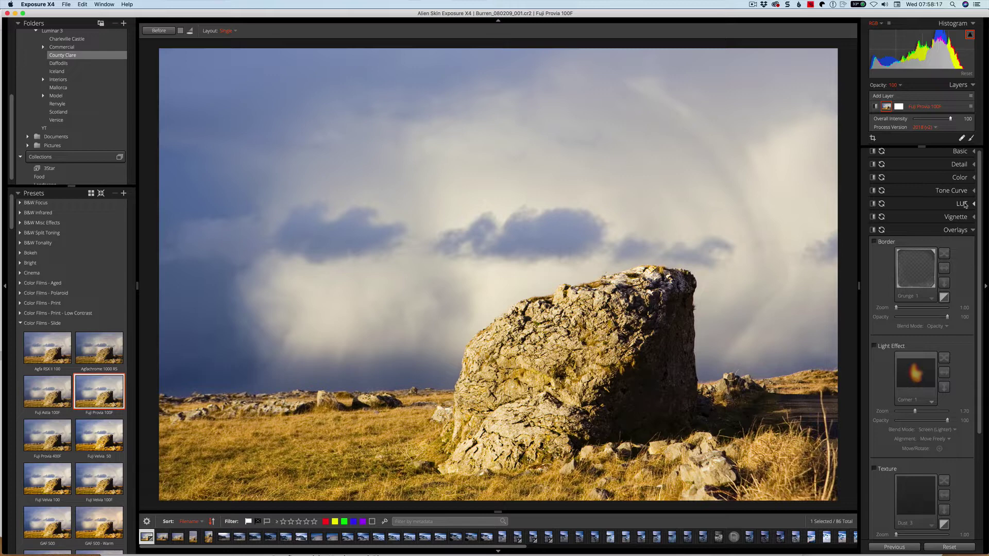
Step: Try the Fuji REALA 500D Kodak 2393 LUT, then choose Import... from the LUT dropdown
click(973, 204)
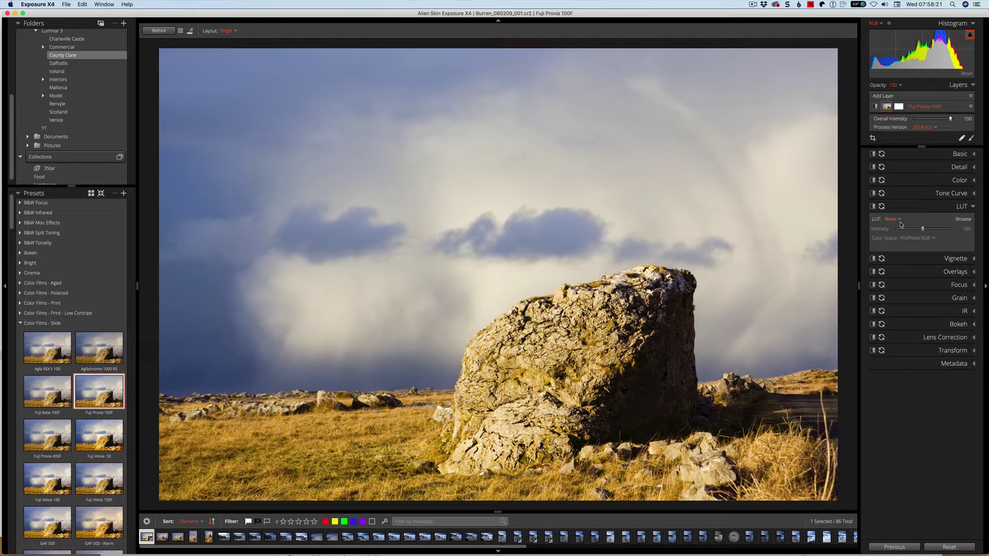
click(899, 220)
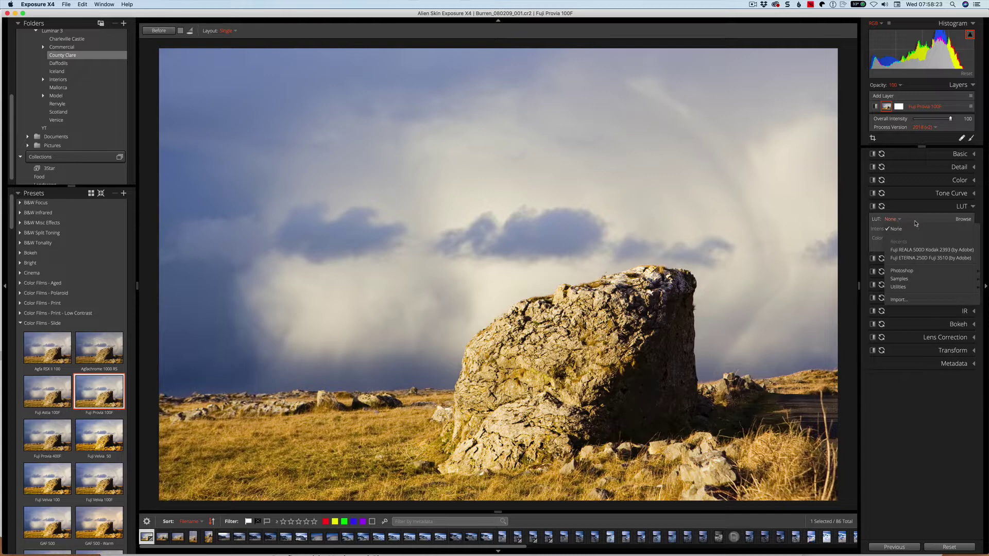
click(926, 250)
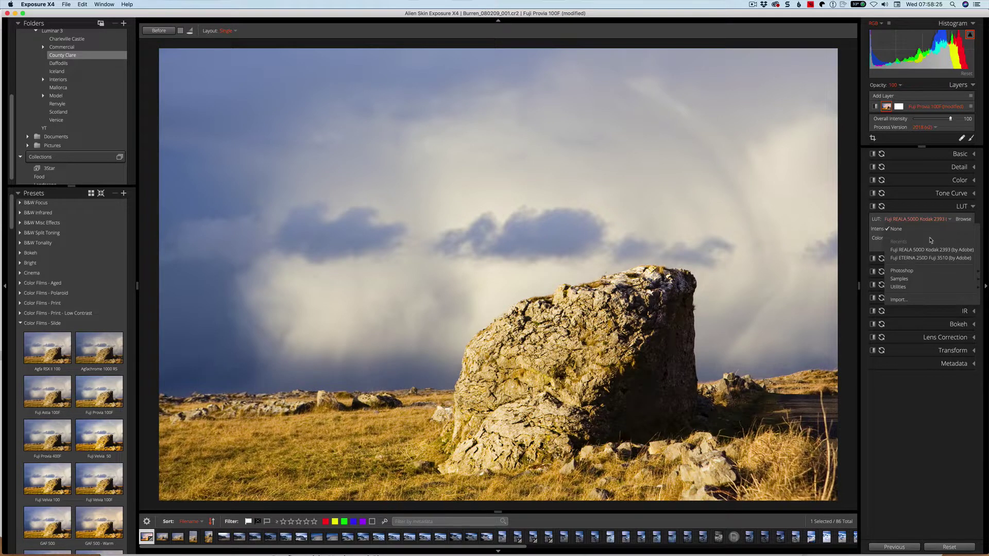
mouse_move(918, 272)
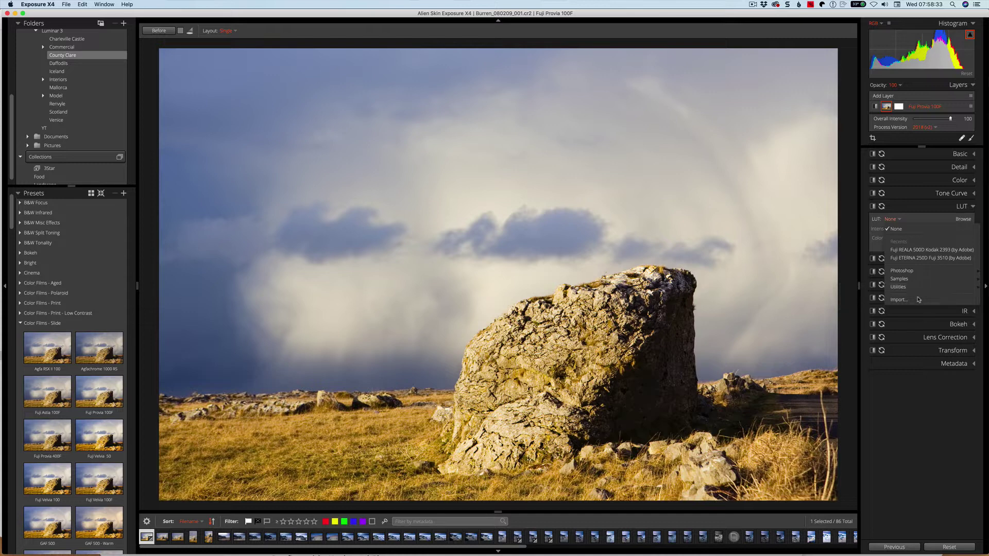
click(909, 302)
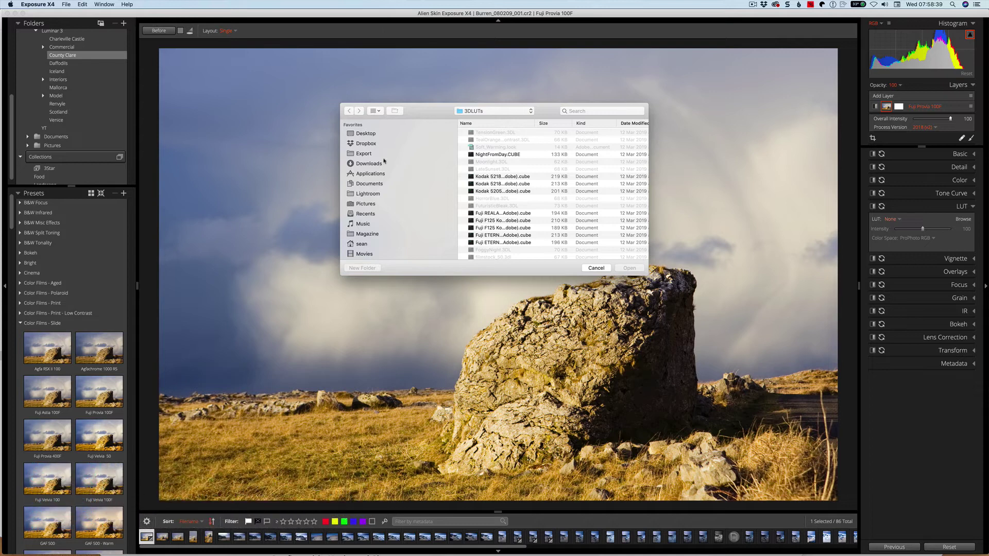
Step: Select all CUBE files in the Desktop's 35 Free LUTs folder and open them for import
click(367, 134)
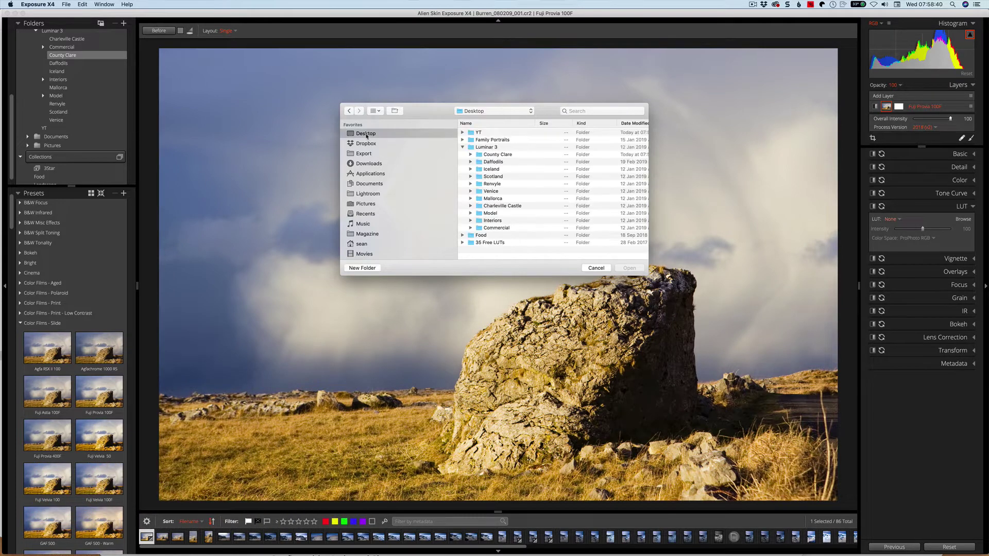
click(492, 242)
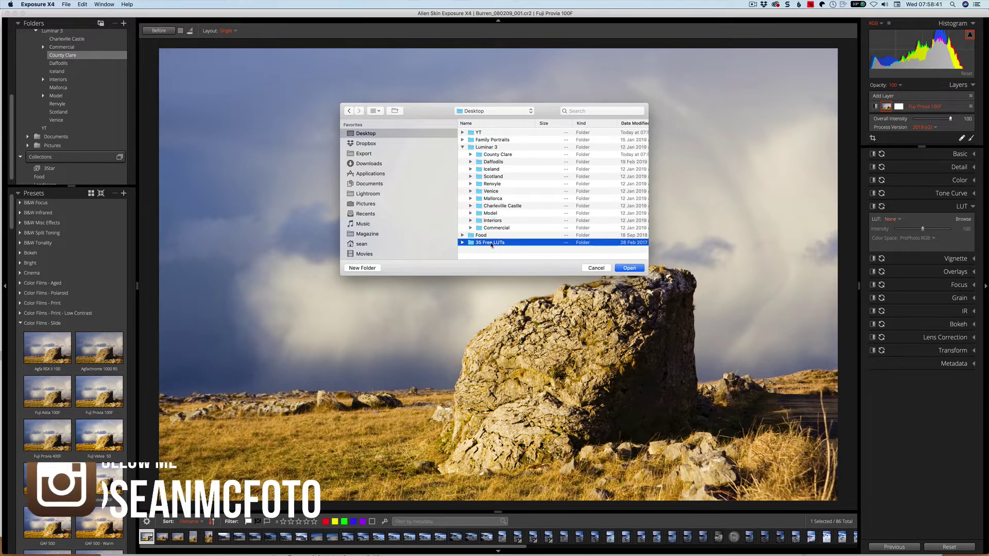
double_click(526, 243)
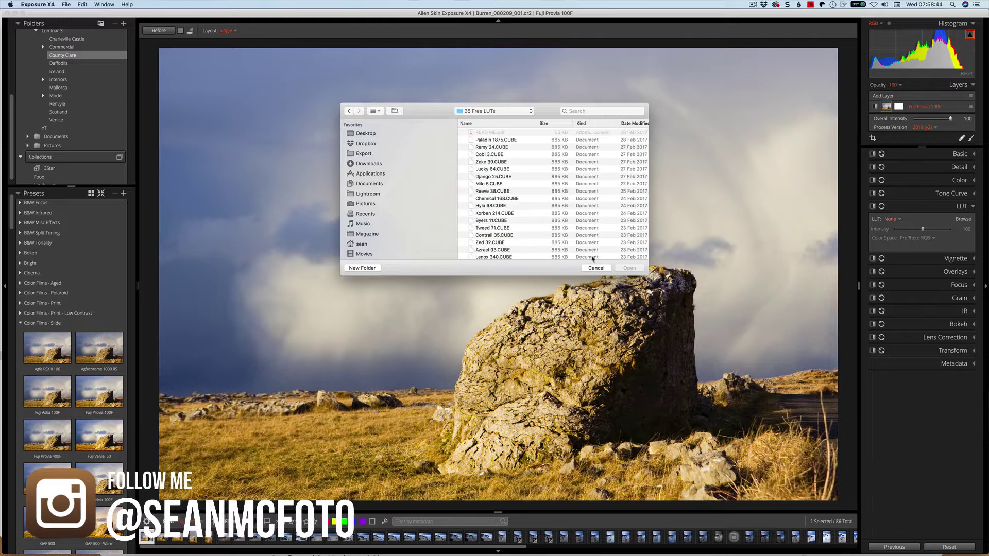
click(349, 112)
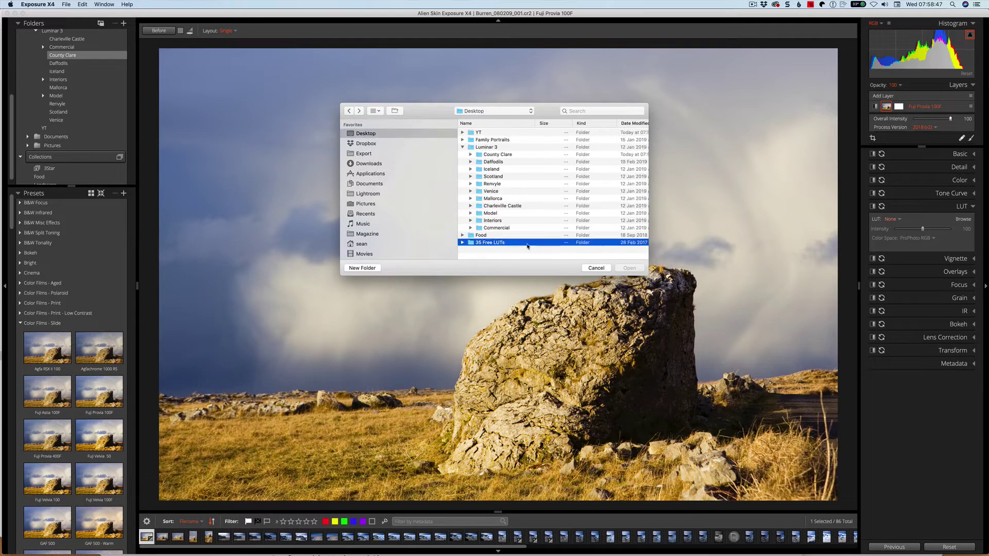
click(623, 268)
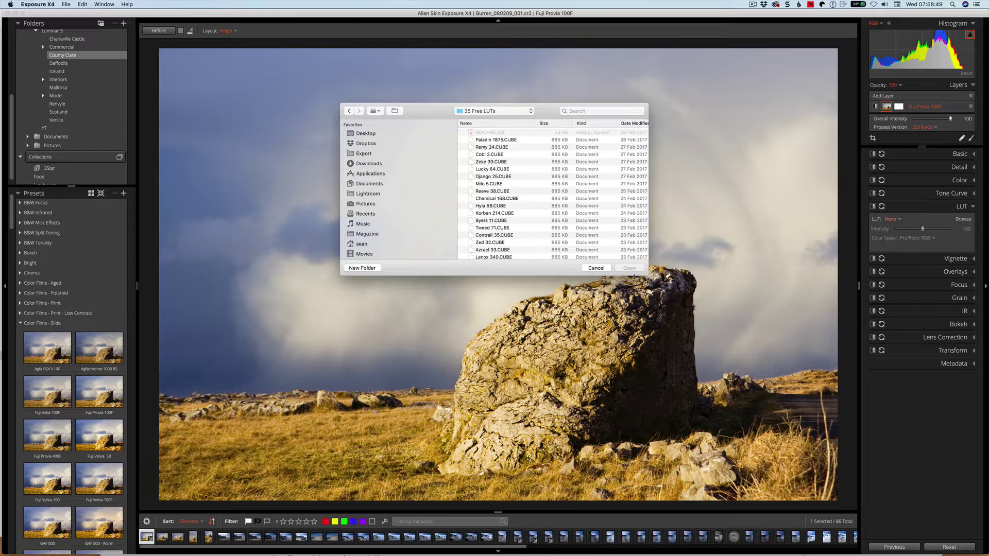
key(super+a)
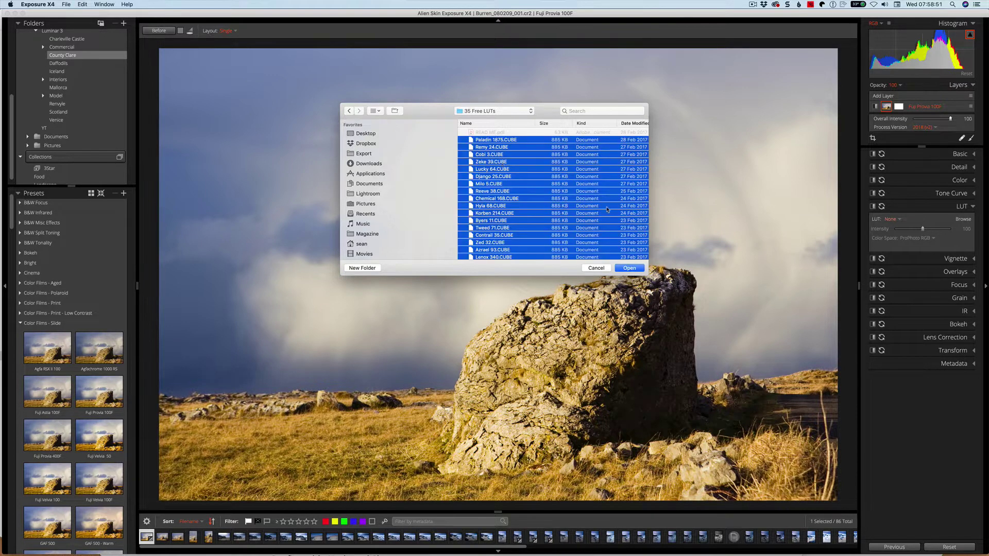
click(633, 269)
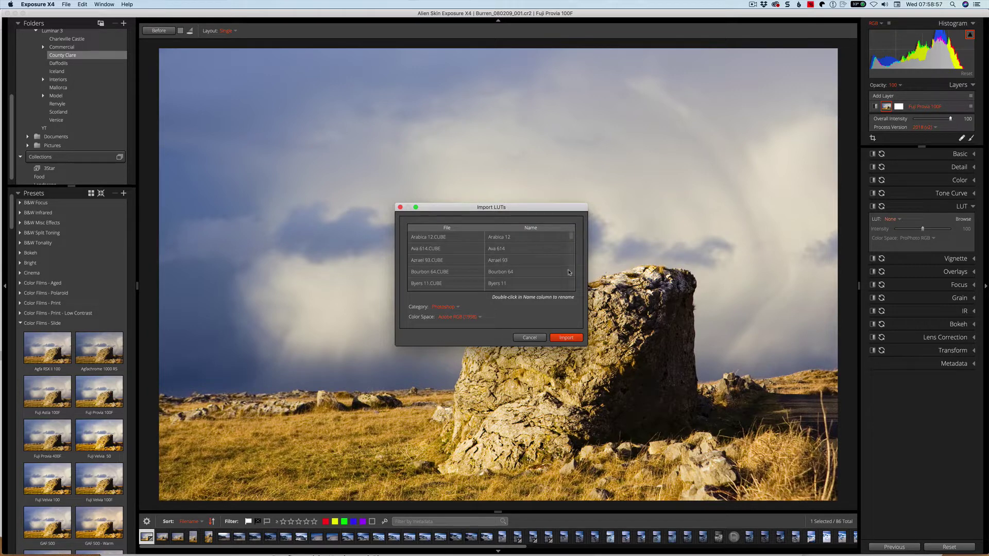
Step: Review the LUT list, keep category Photoshop and Adobe RGB (1998), and import all 35 LUTs
scroll(475, 282, down, 15)
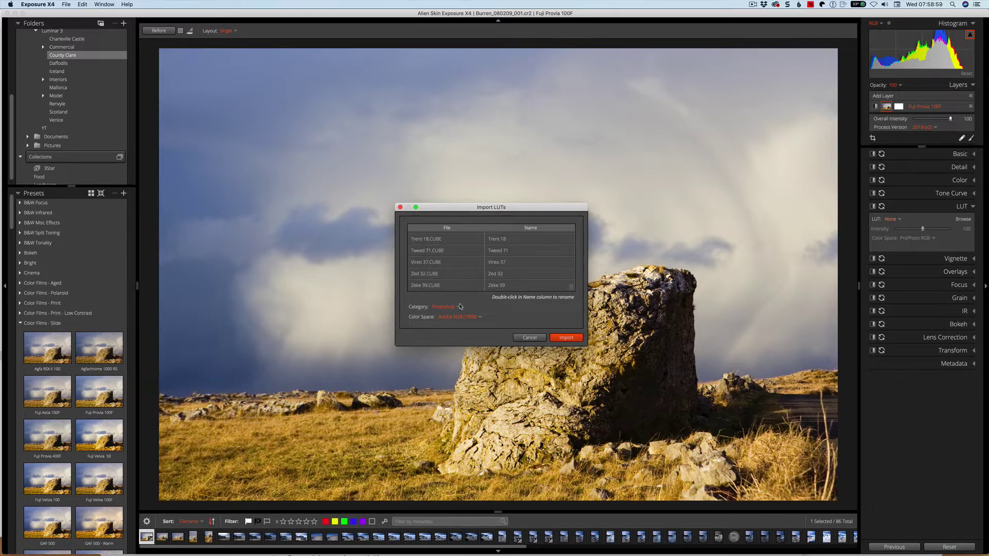
click(453, 261)
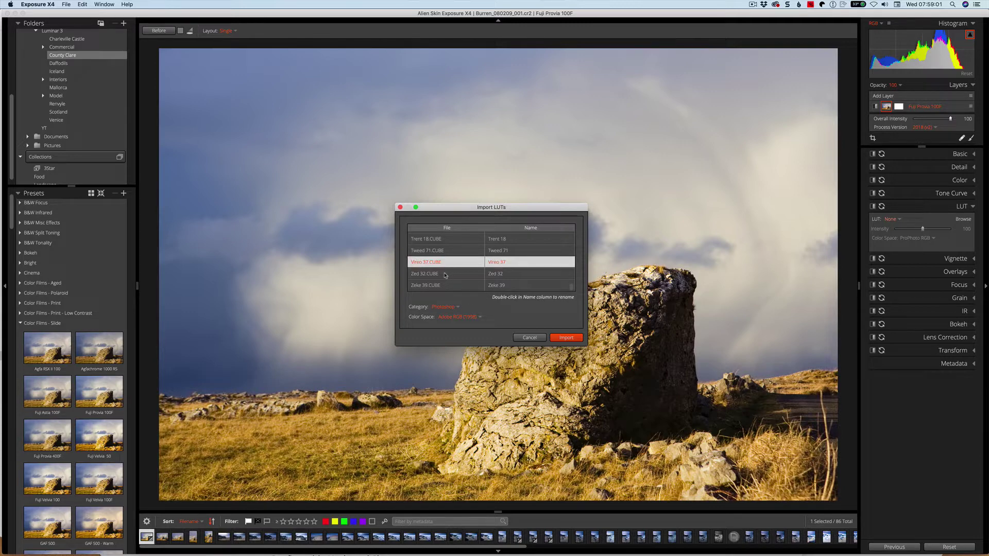
click(445, 274)
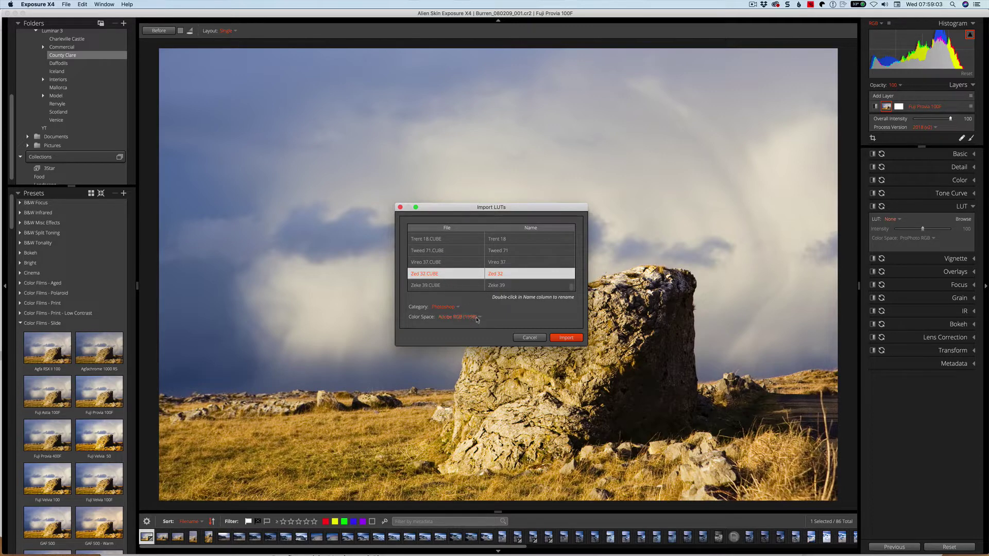
click(480, 318)
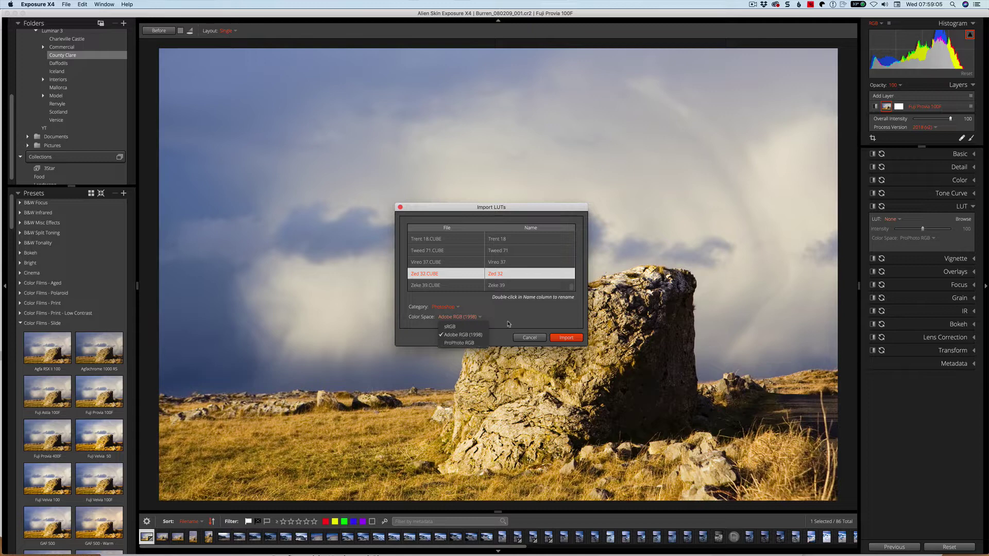
click(510, 323)
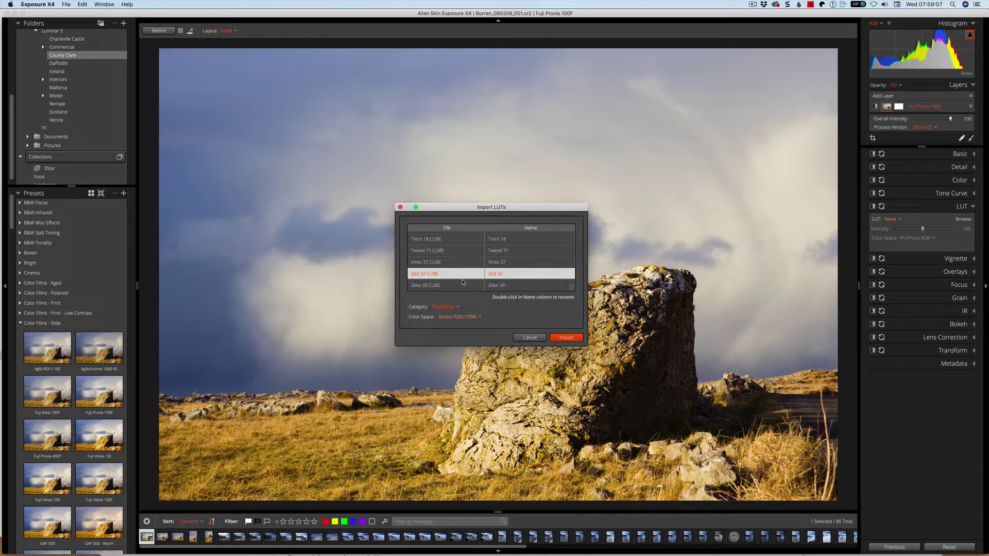
scroll(462, 282, up, 10)
scroll(462, 282, down, 10)
click(567, 339)
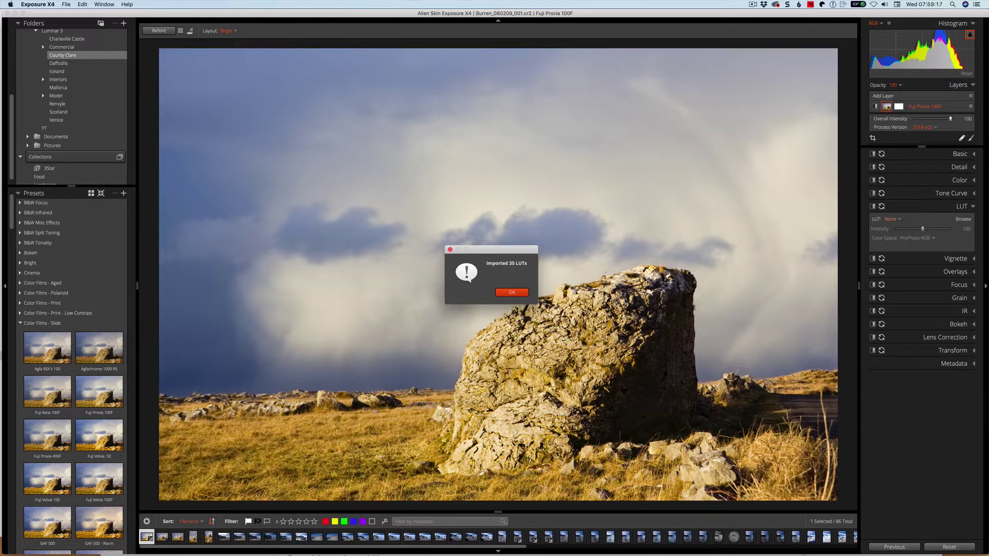
Step: Dismiss the import alert, then browse the LUT thumbnails and apply Django 25 to the Burren photo
click(511, 292)
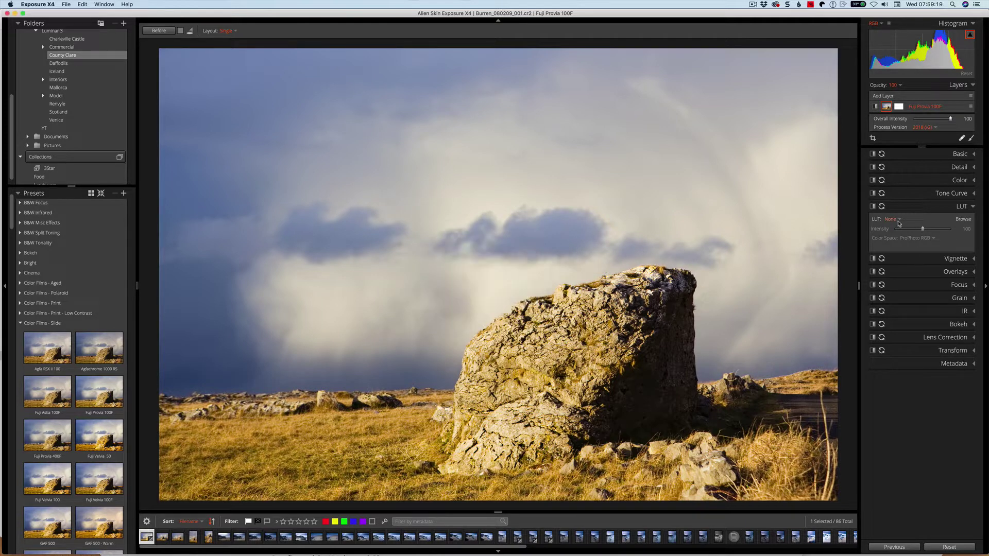
click(962, 219)
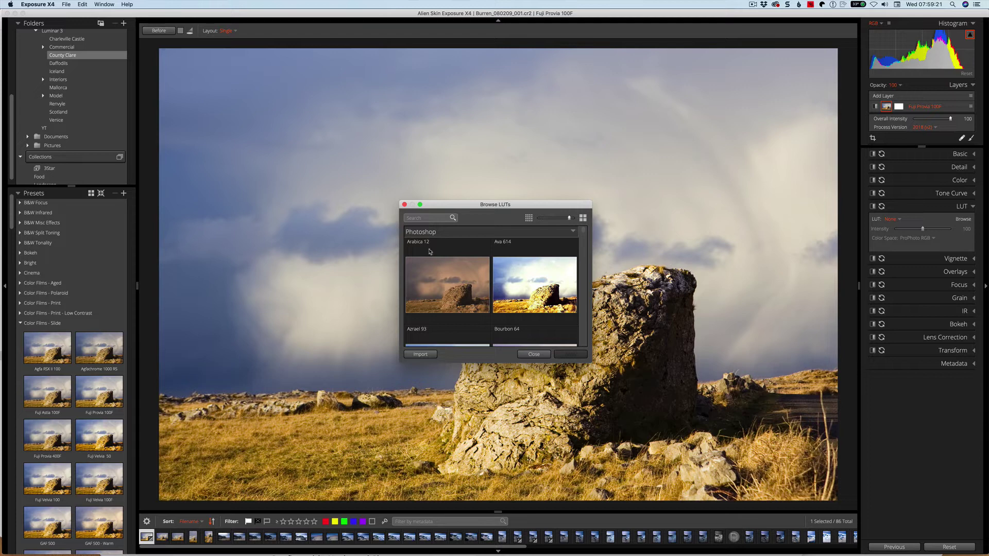
scroll(512, 265, down, 2)
scroll(512, 264, down, 8)
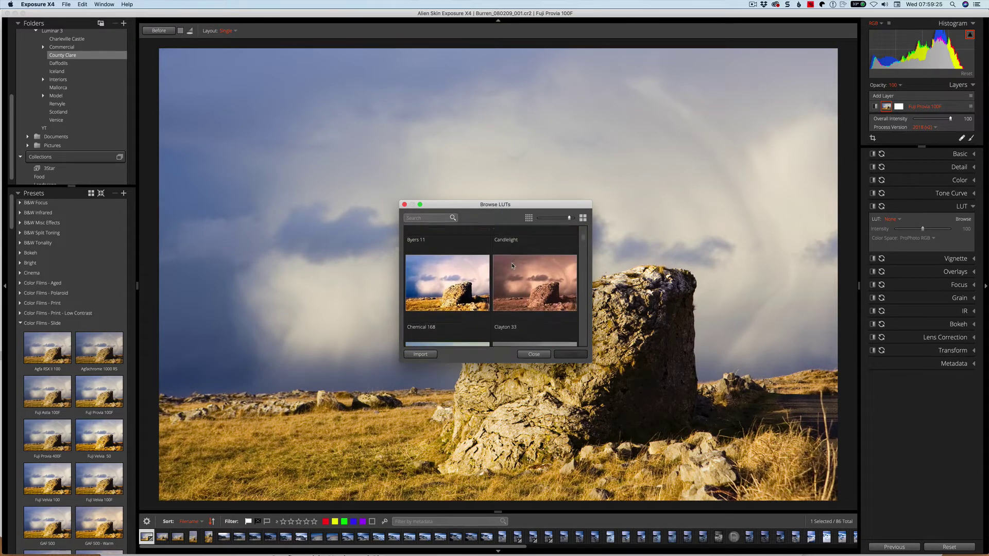
scroll(512, 266, down, 6)
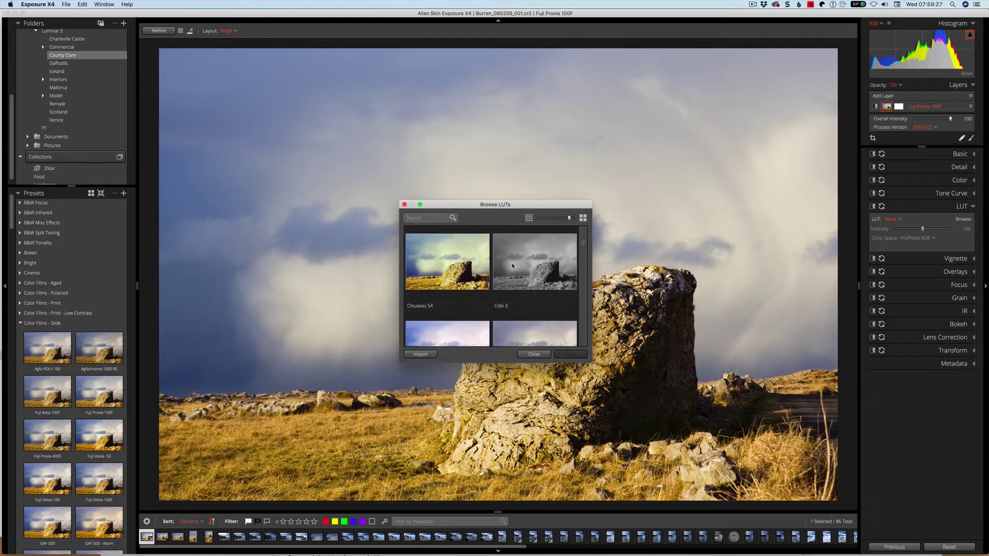
scroll(512, 265, down, 8)
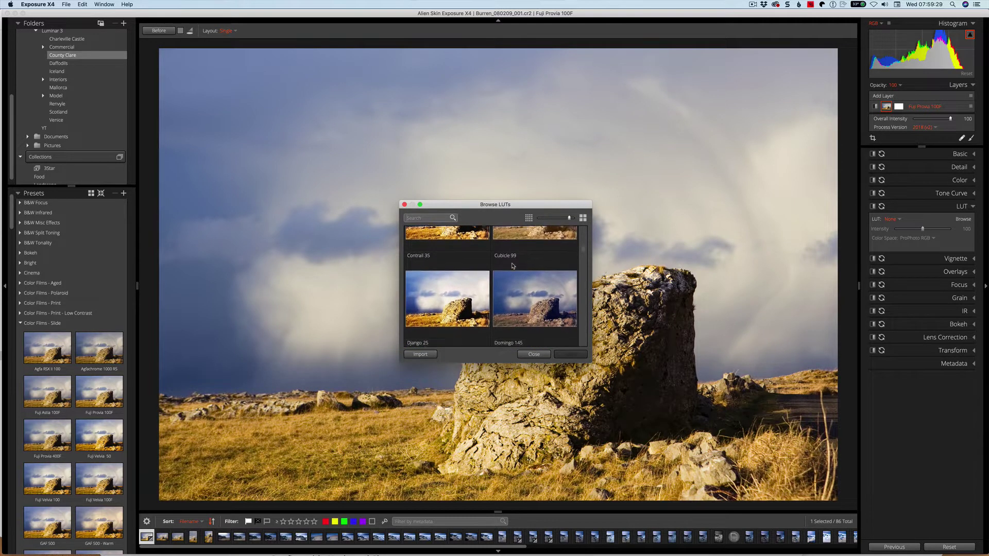
scroll(512, 265, down, 6)
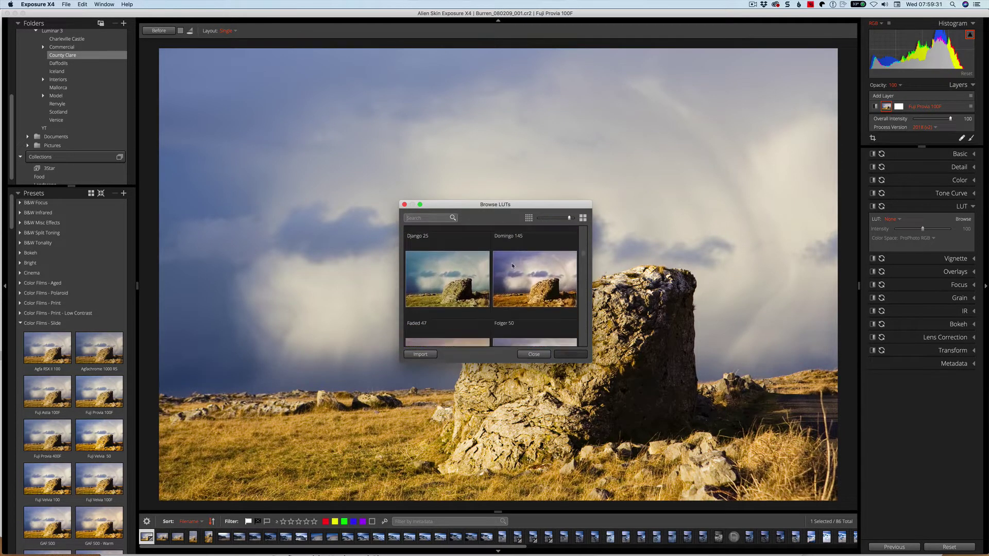
click(450, 279)
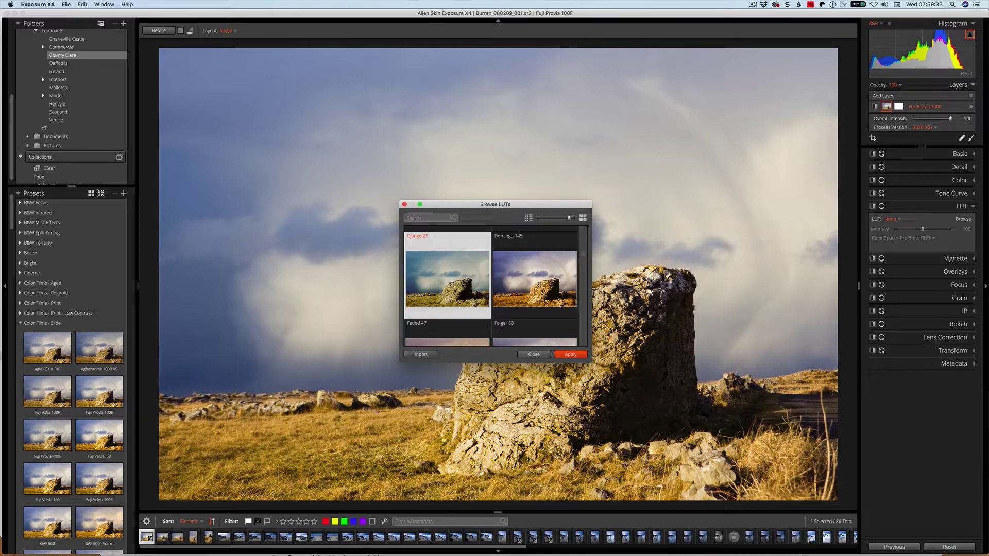
click(574, 356)
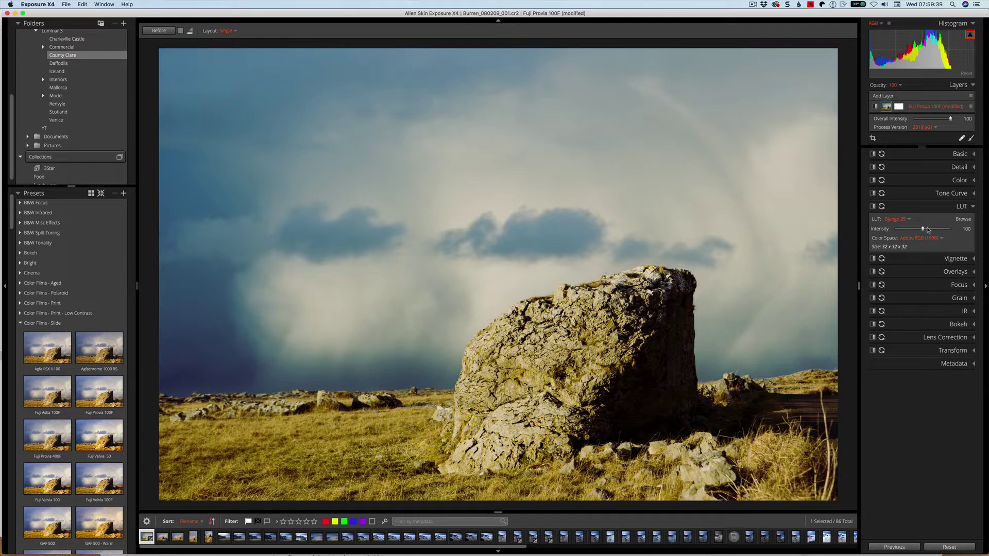
Step: Switch the LUT colour space to sRGB and raise the Django 25 intensity to 157
mouse_move(922, 230)
mouse_down()
mouse_move(951, 227)
mouse_move(905, 230)
mouse_up()
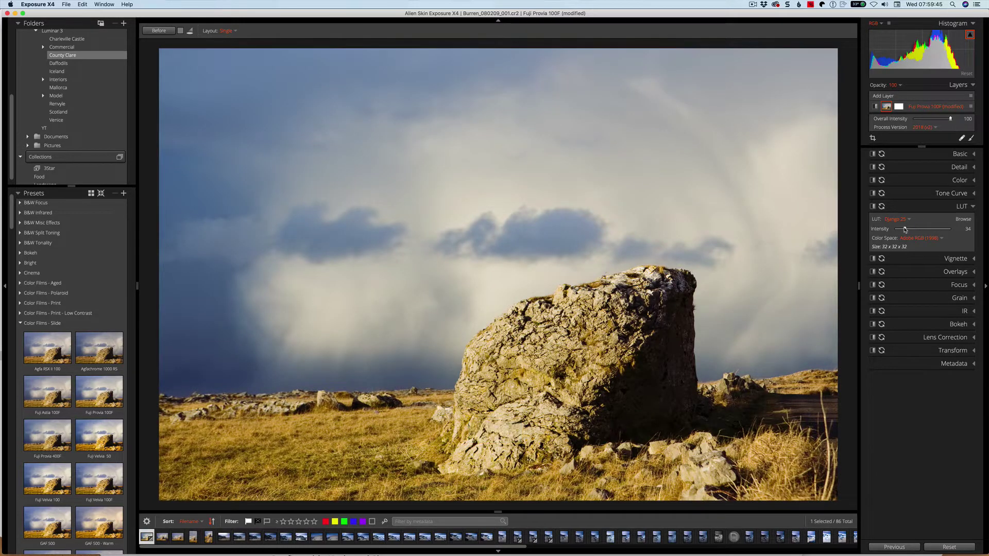
click(921, 238)
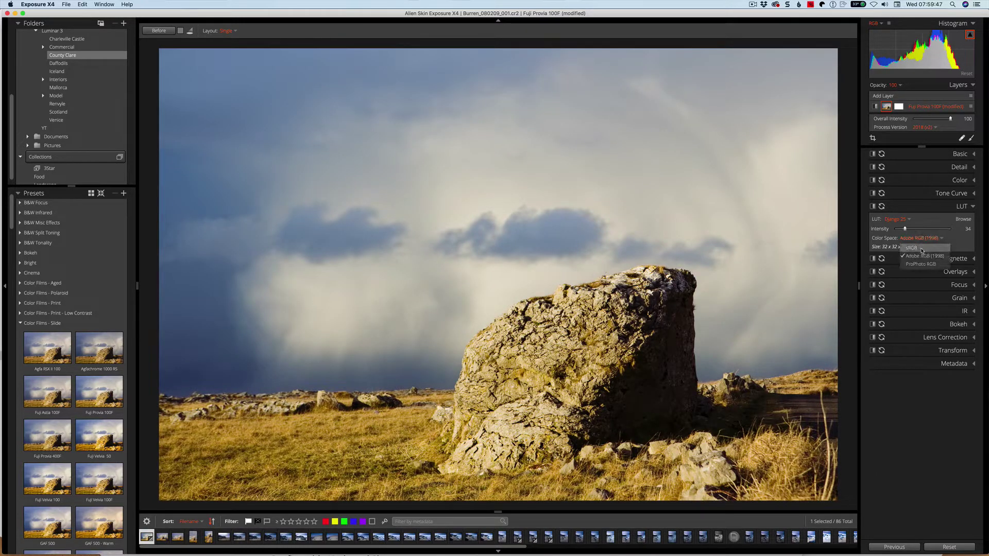
click(922, 250)
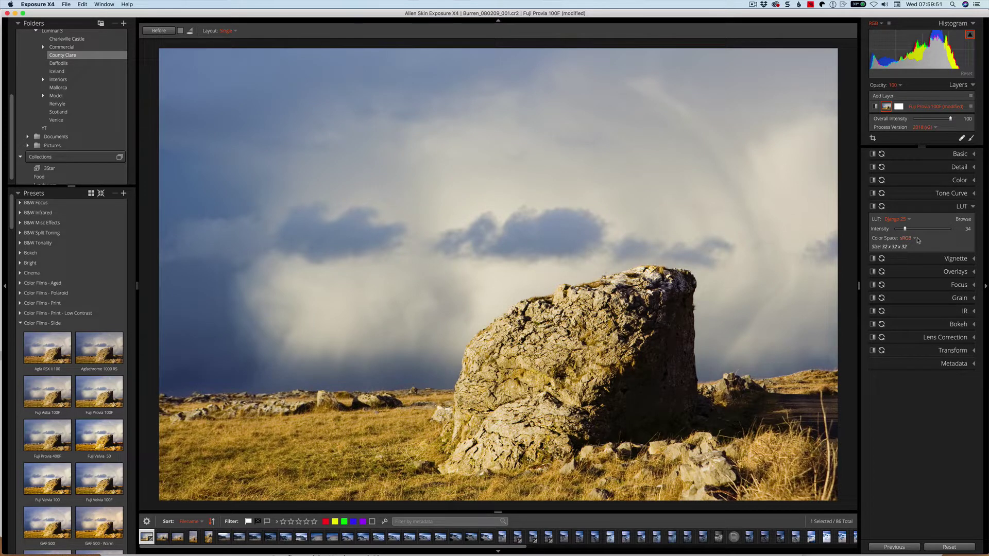
drag(905, 229, 938, 231)
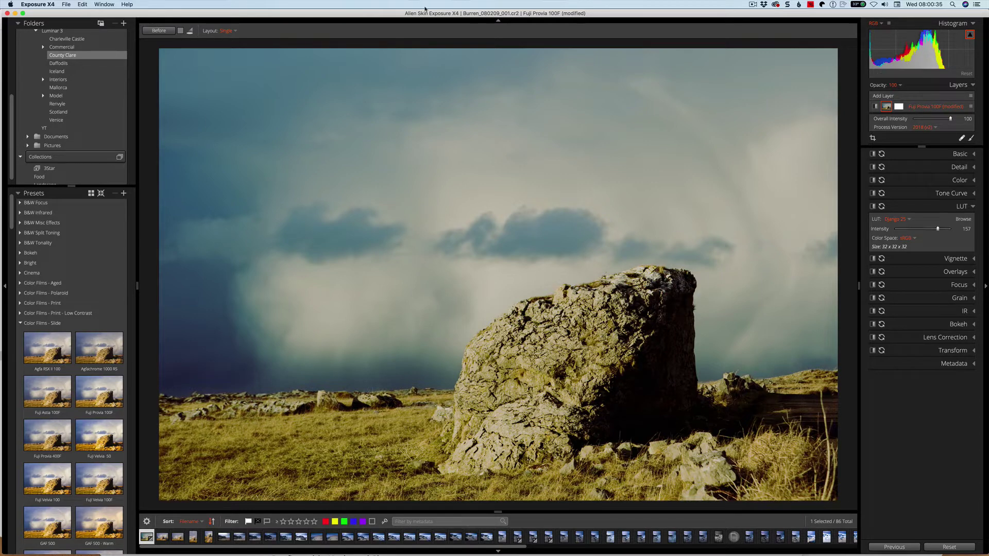
Step: Start Copy Photos From Card from the File menu
click(66, 4)
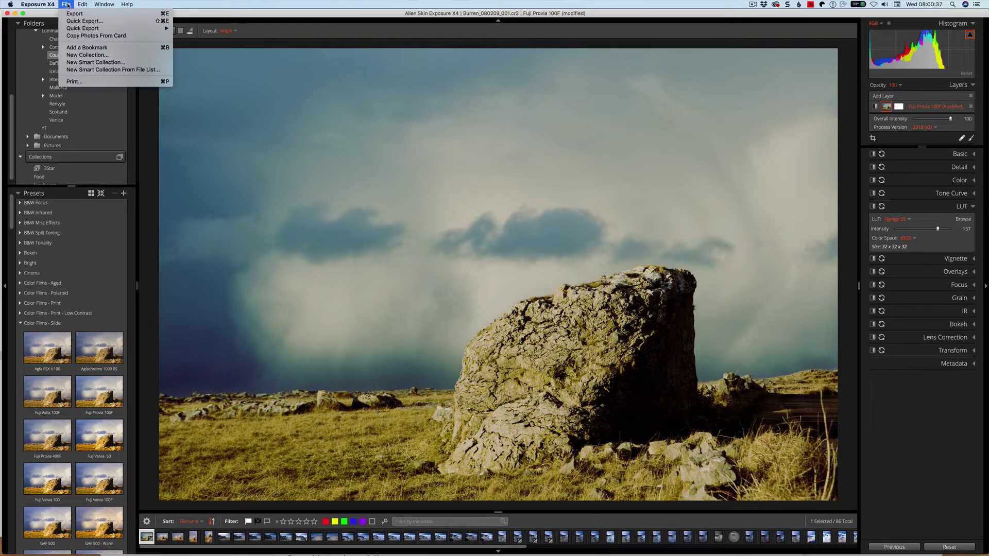
mouse_move(82, 29)
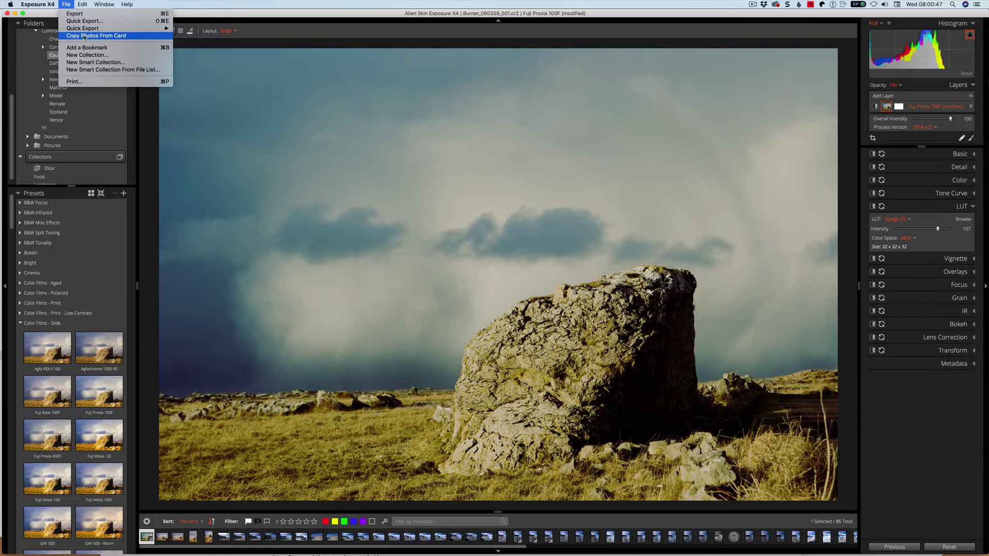
click(84, 35)
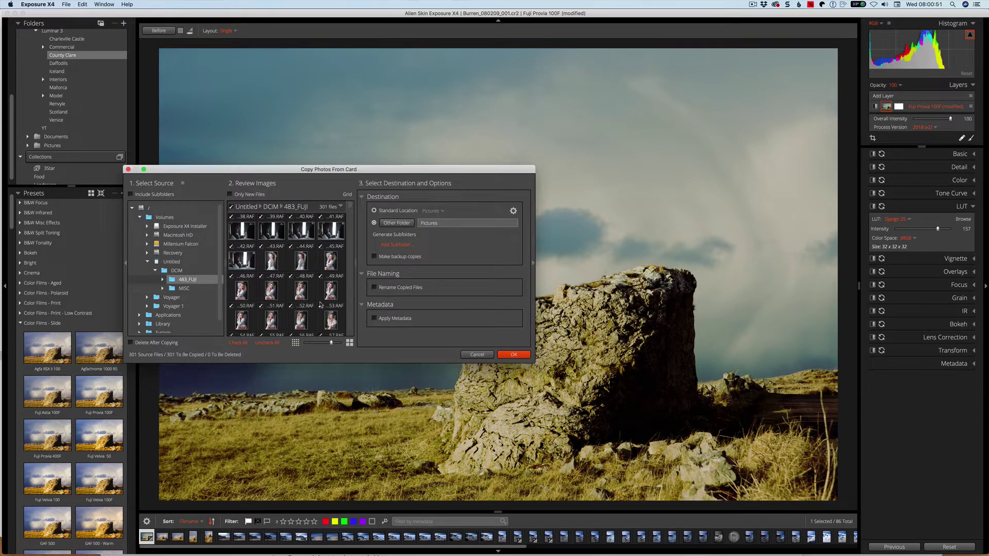
Step: Move and enlarge the card import window, then uncheck all 301 photos
drag(283, 169, 266, 90)
drag(520, 289, 701, 404)
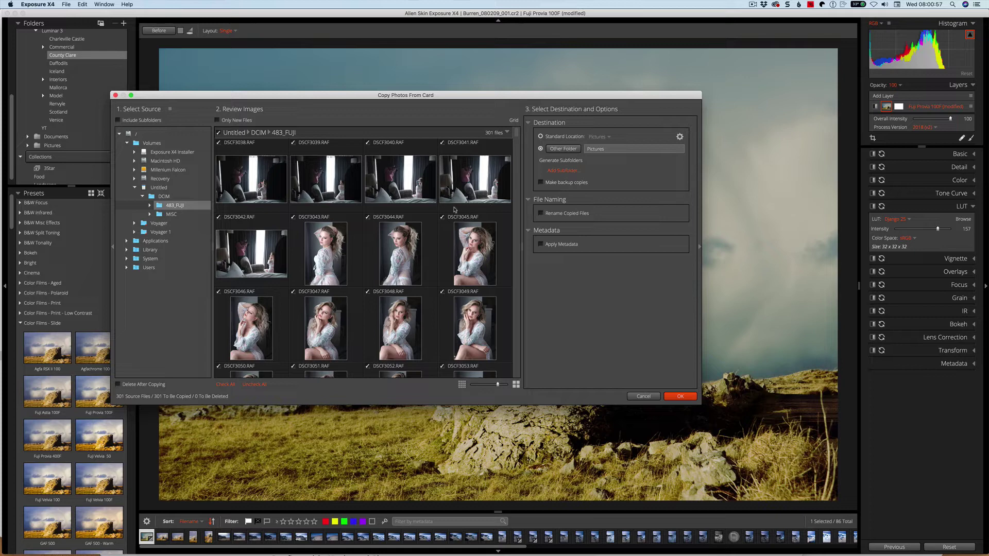
mouse_move(454, 210)
click(254, 385)
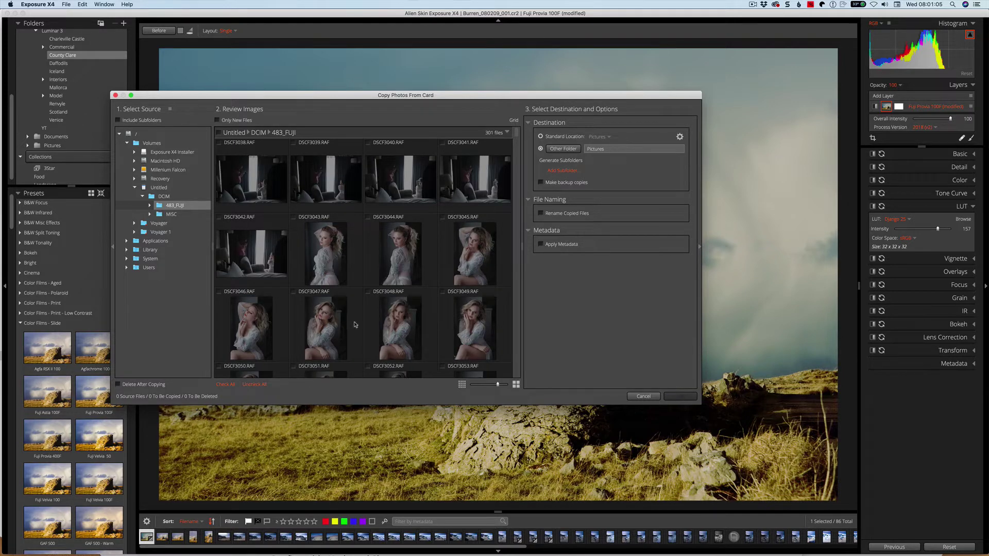
Step: Check DSCF3043 through DSCF3049 for copying using Space and the right arrow
click(325, 253)
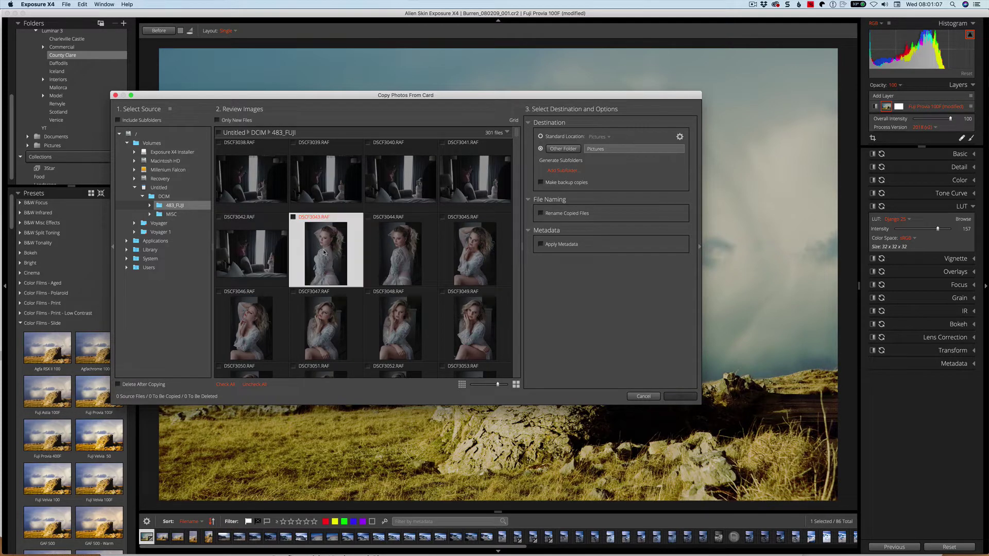
mouse_move(325, 252)
key(space)
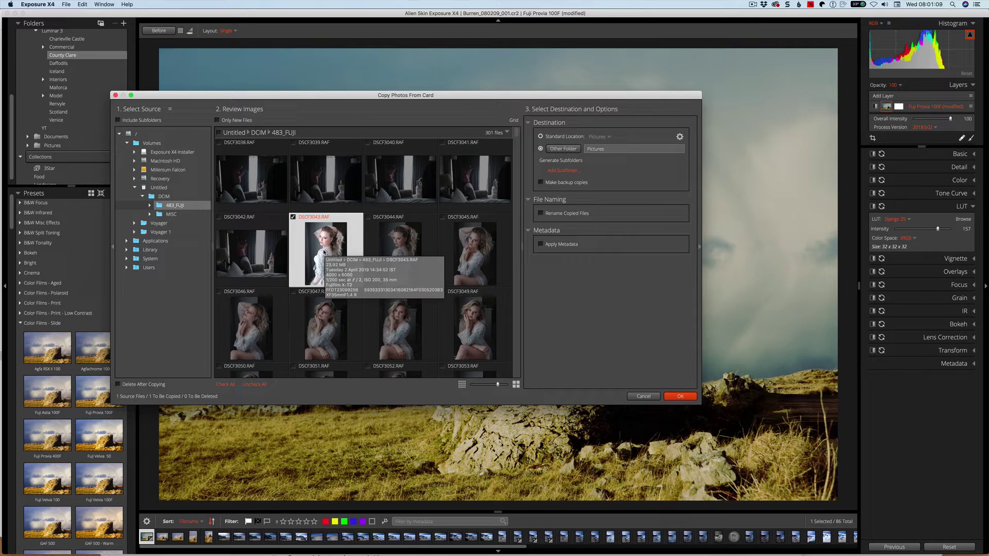
key(Right)
key(space)
key(Right)
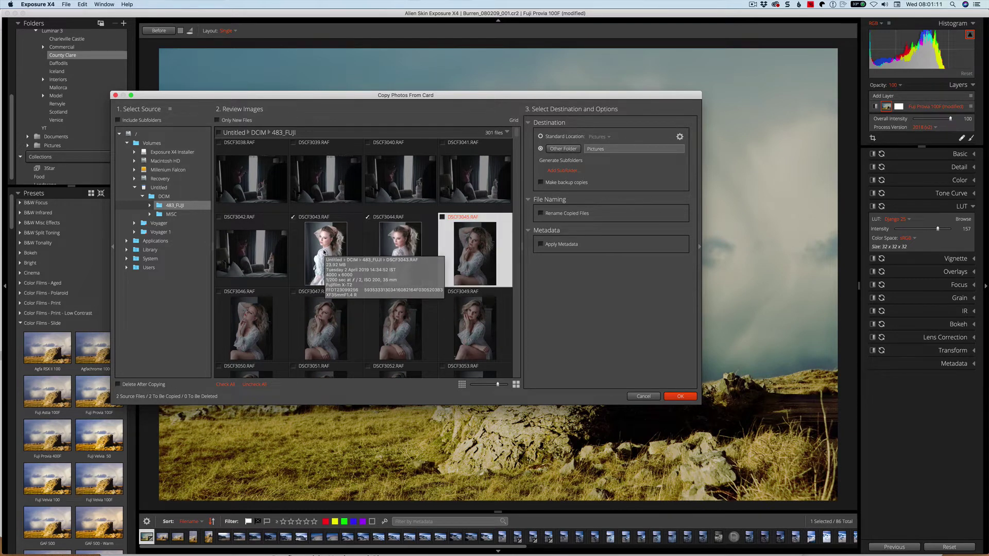
key(space)
key(Right)
key(space)
key(Right)
key(space)
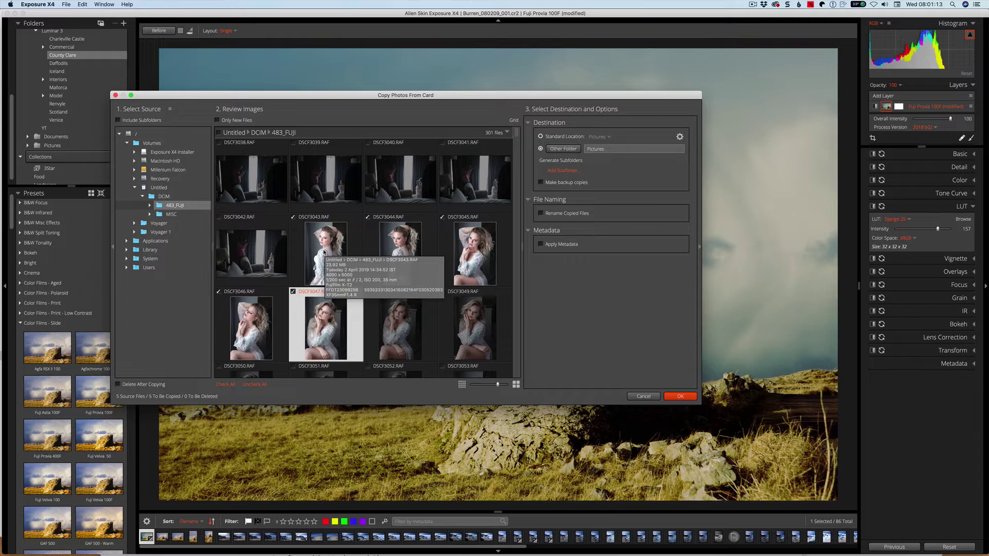
key(Right)
key(space)
key(Right)
key(space)
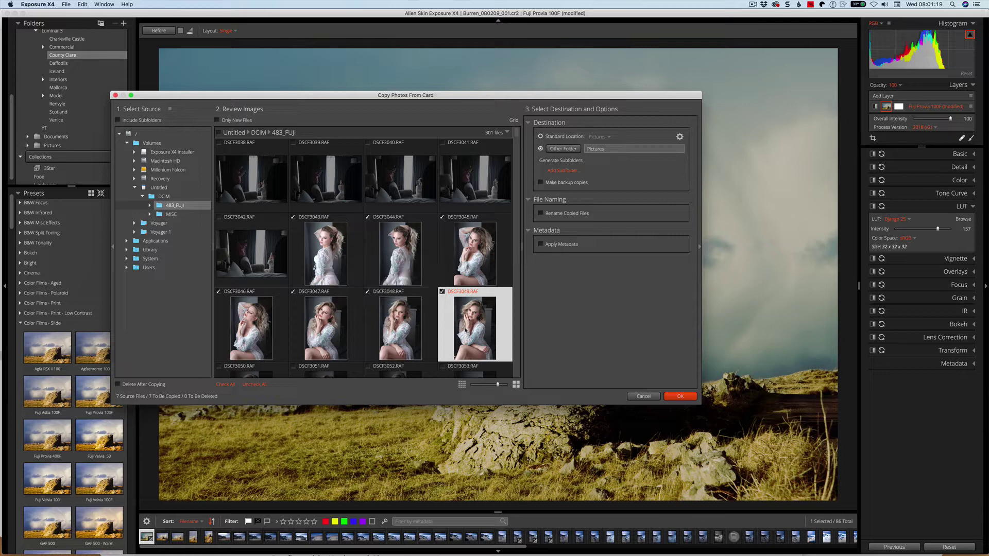
Step: Preview DSCF3049 in Single view, then return to the Grid thumbnails
double_click(454, 335)
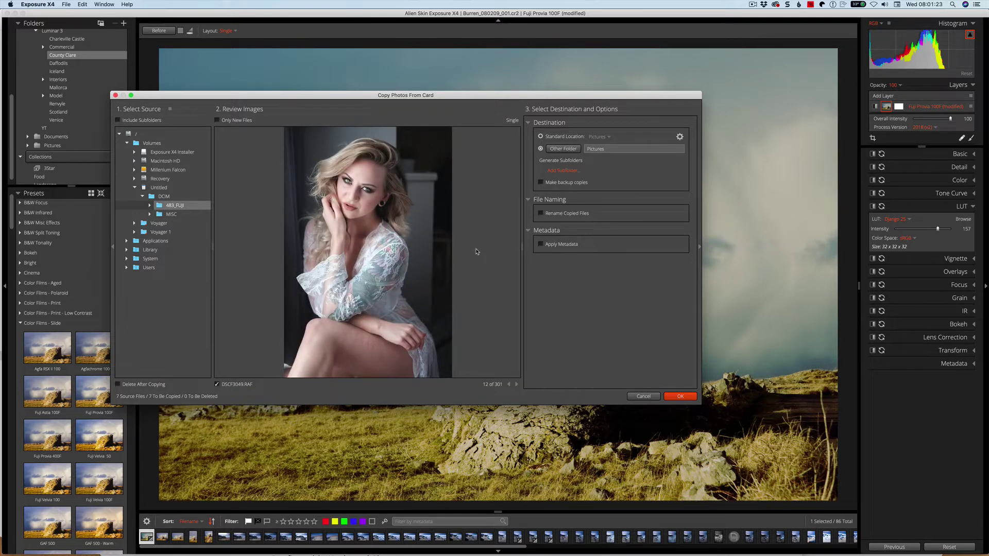
click(513, 121)
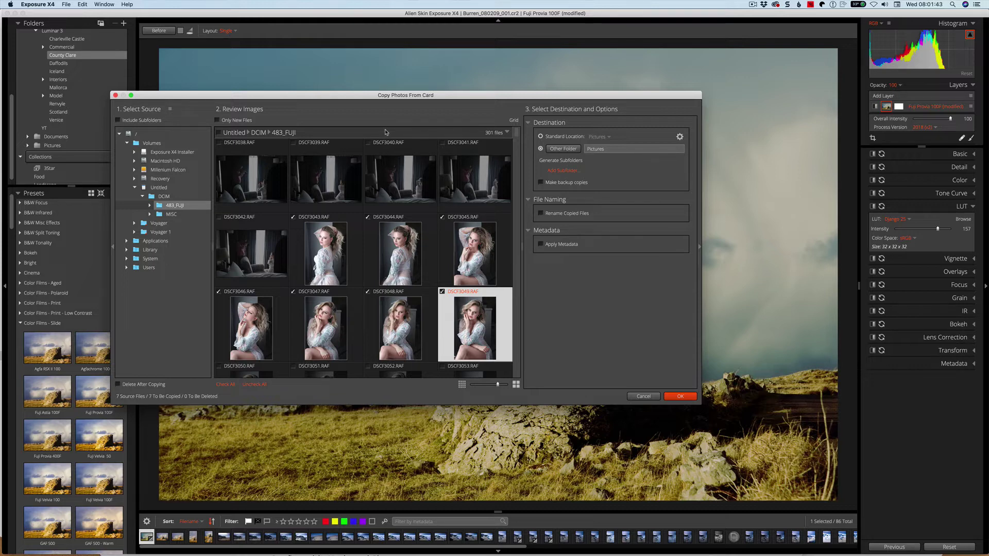
mouse_move(417, 197)
Step: Add a Custom Text subfolder named 'Natasha' and copy the seven marked photos
click(570, 170)
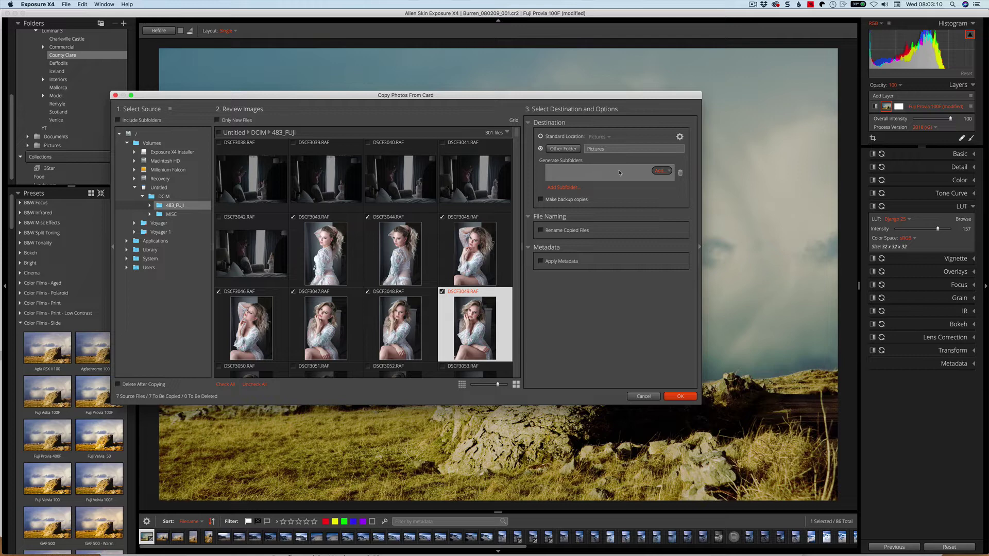
click(669, 171)
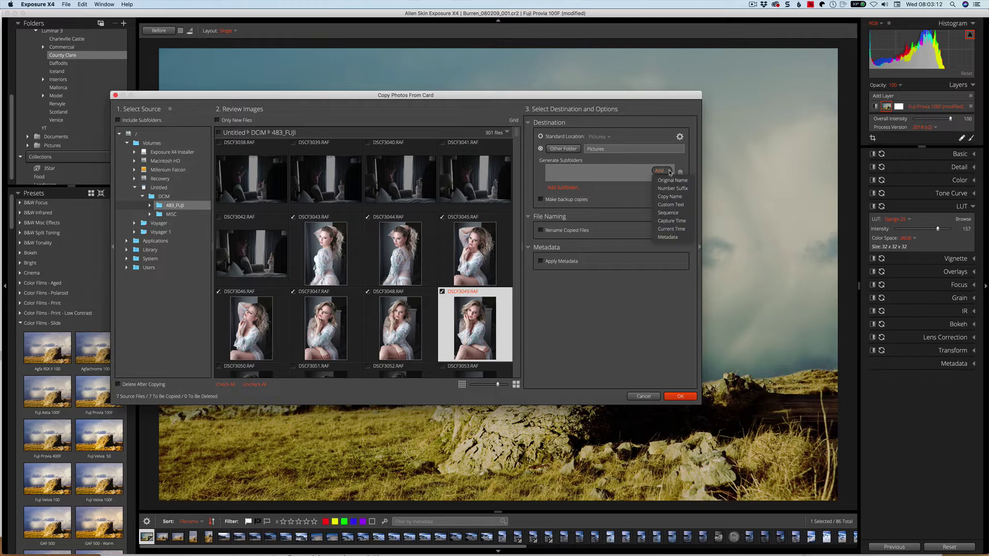
click(671, 204)
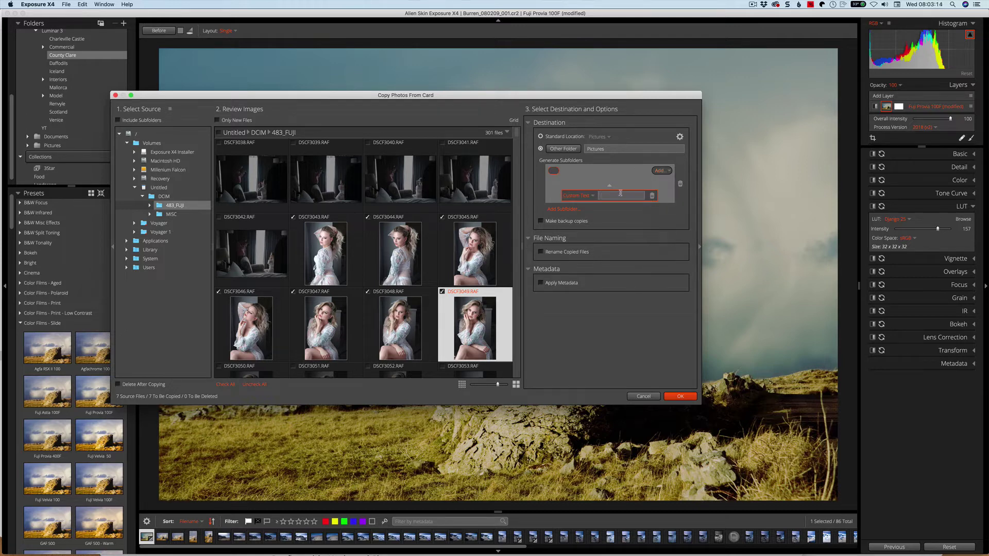
text(Natasha)
click(680, 396)
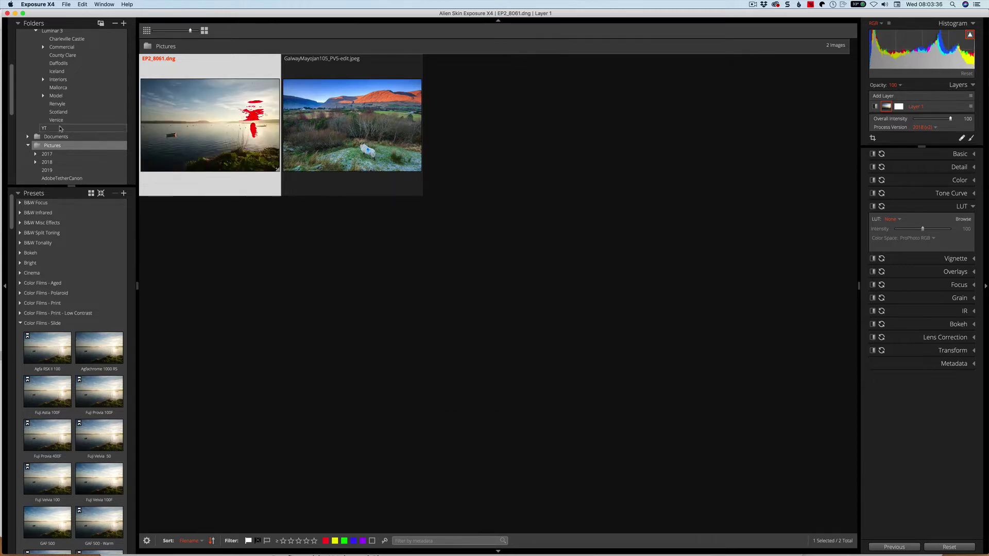
Step: Open the Natasha folder under Pictures to show portraits DSCF3043–DSCF3049
scroll(85, 153, down, 10)
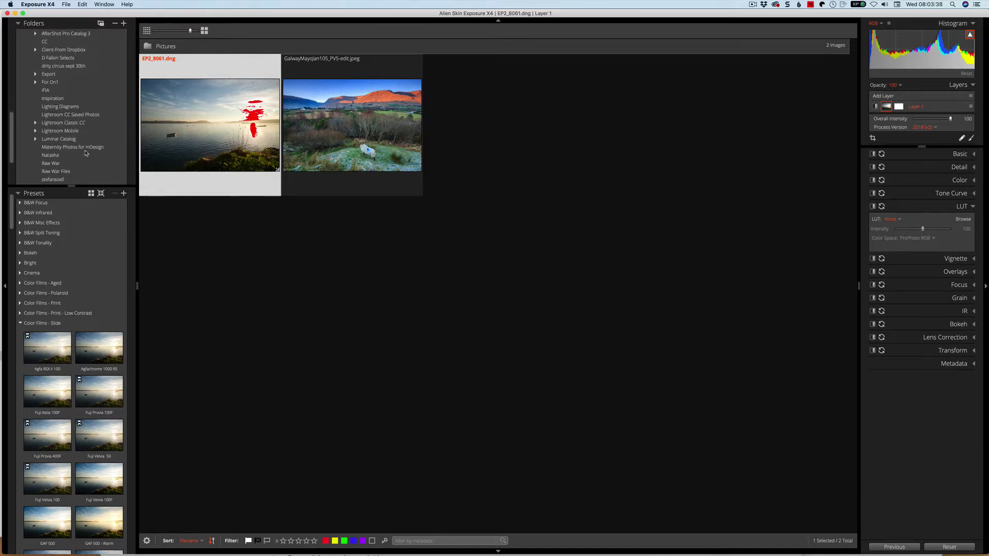
click(60, 101)
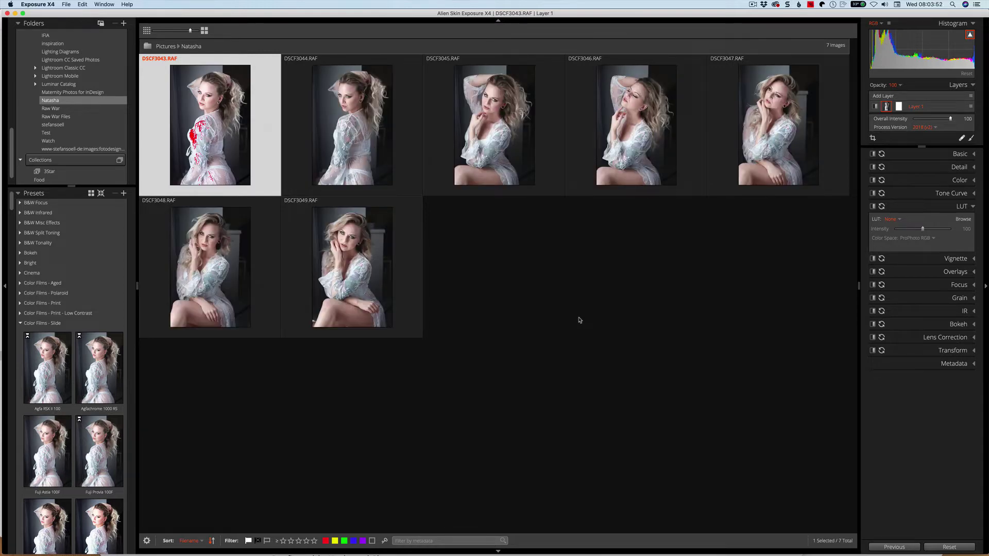
click(38, 5)
click(277, 122)
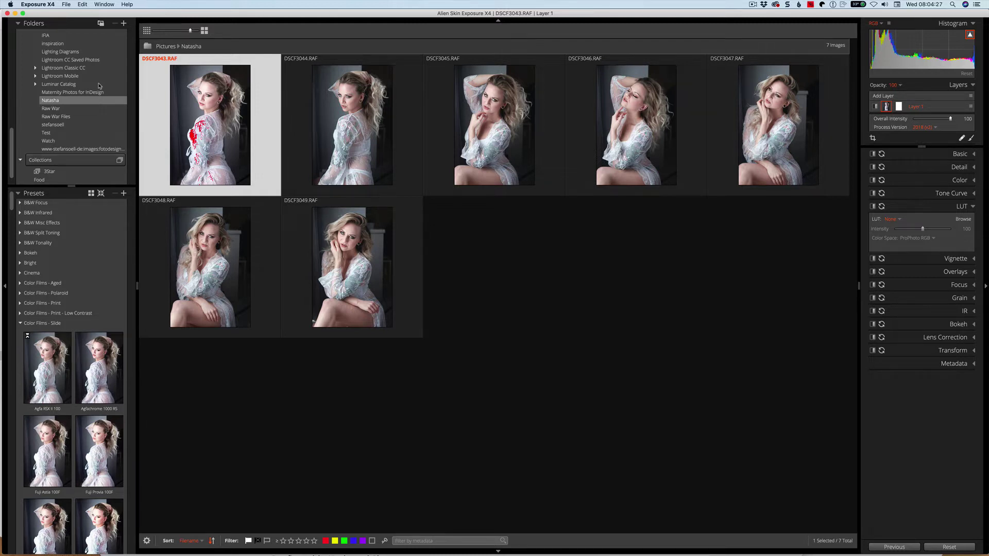
Step: Open Preferences on Shortcuts and expand the Tools, Organizing, Navigating and Creative Editing groups
key(super+comma)
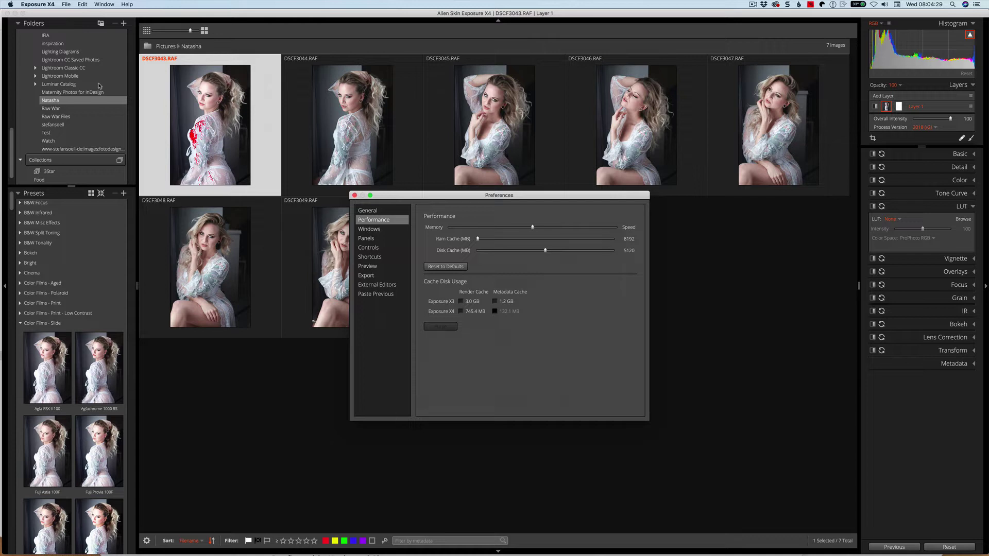
click(380, 258)
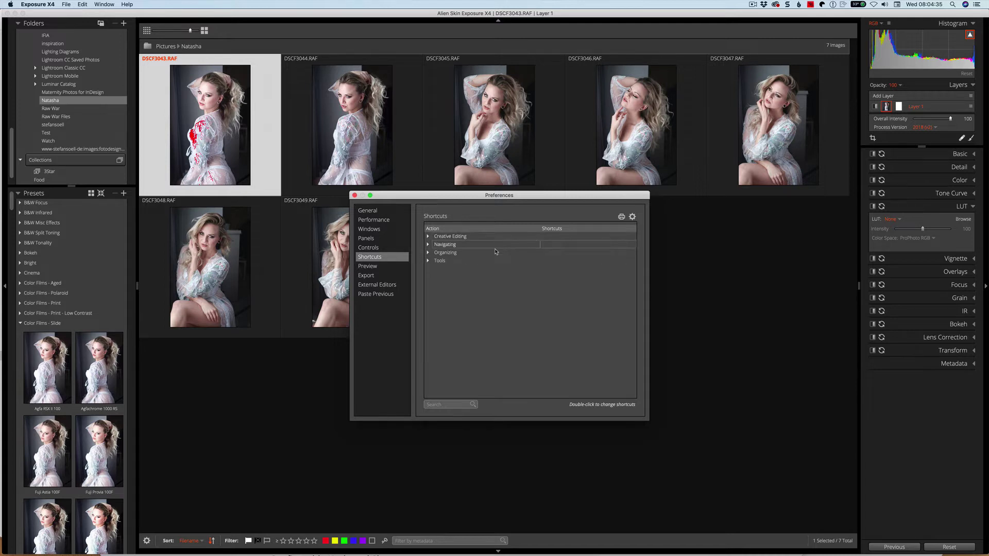
click(428, 261)
click(428, 253)
click(429, 245)
click(427, 237)
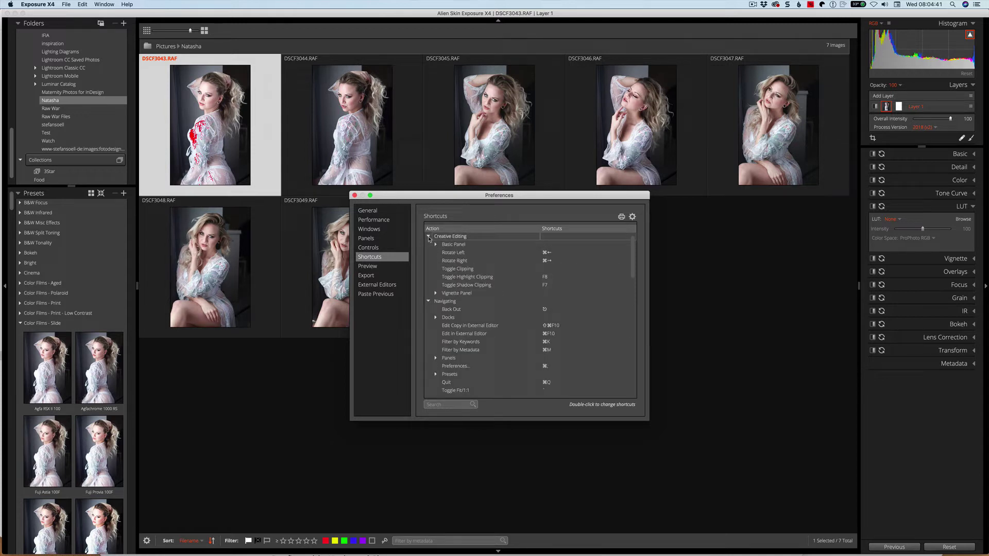
Step: Check the shortcut preset options, then scroll the list to Copy Photos From Card
click(633, 218)
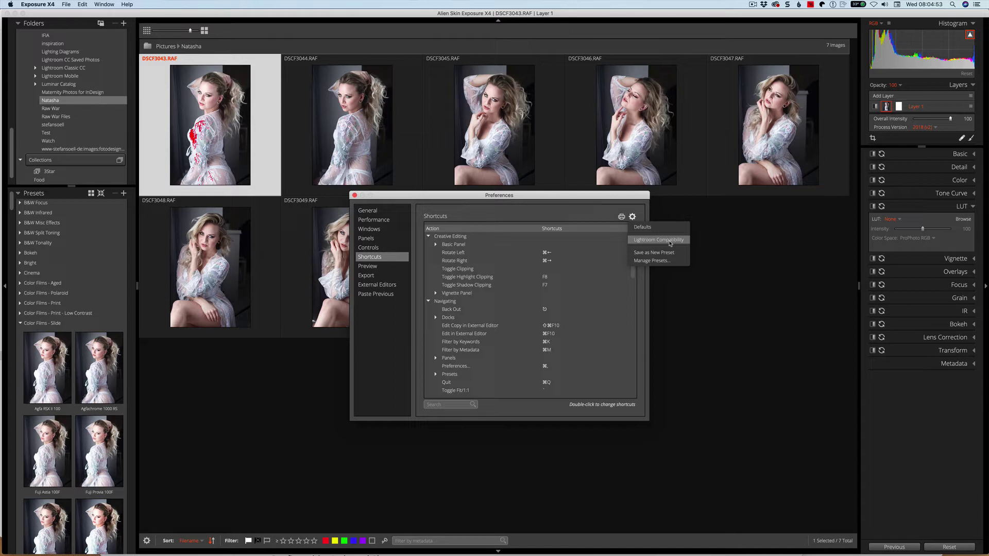
click(529, 217)
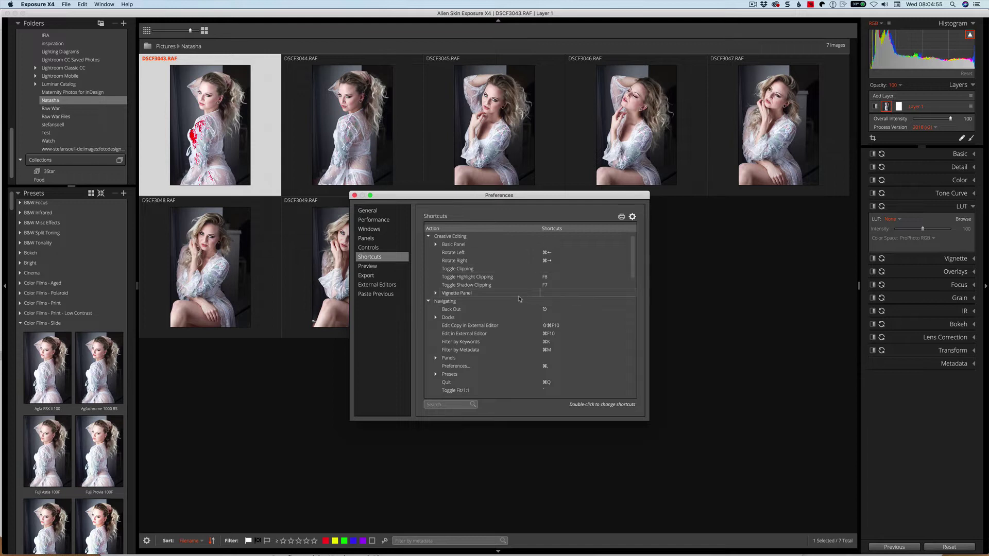
scroll(479, 343, down, 3)
scroll(479, 343, down, 6)
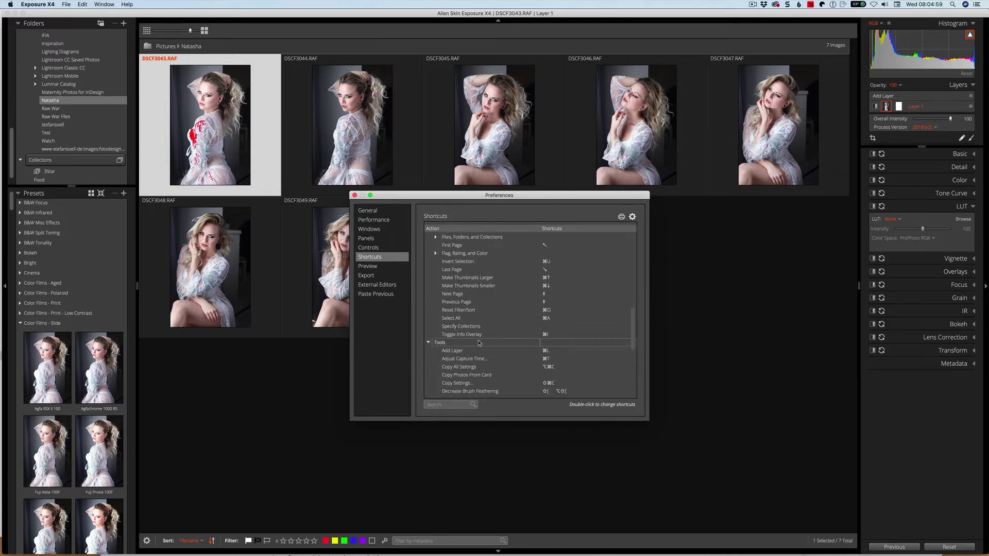
scroll(479, 343, down, 3)
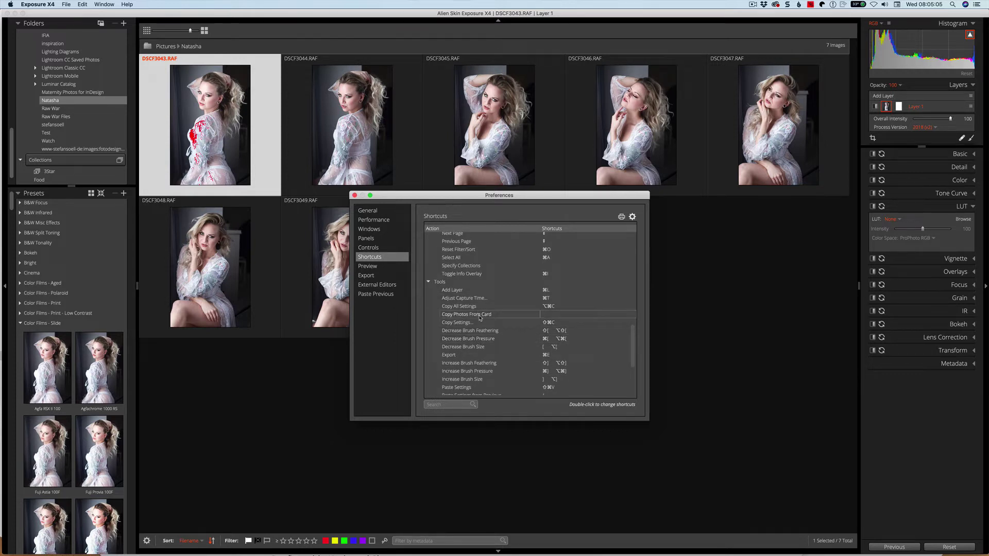
Step: Assign Shift+Cmd+I to Copy Photos From Card, avoiding the conflicting Cmd+], and verify it
double_click(473, 318)
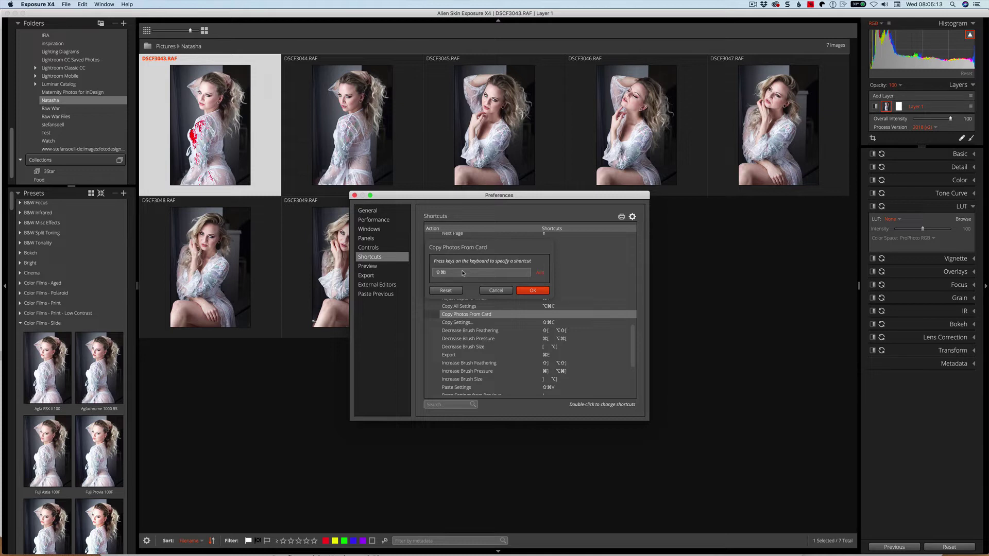
click(540, 274)
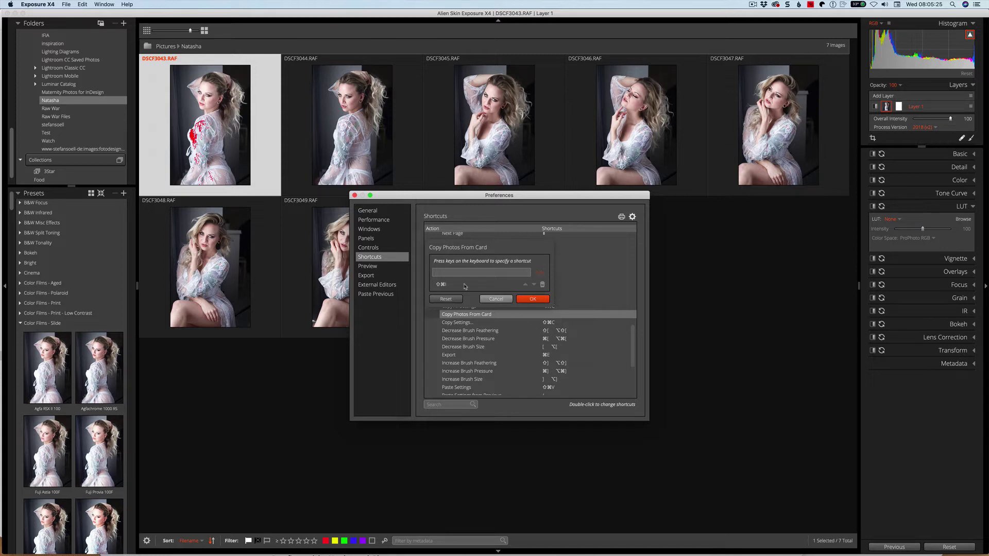
click(543, 286)
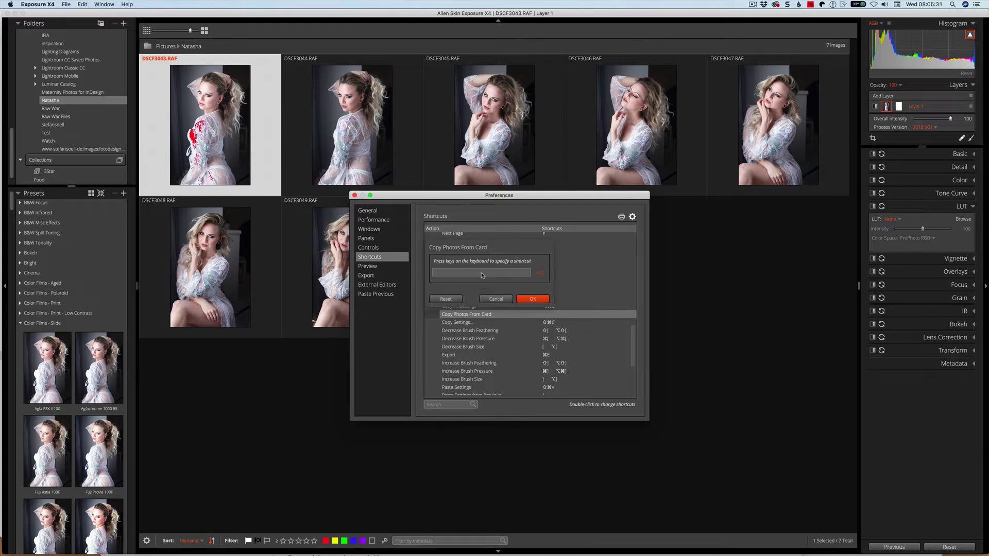
key(super)
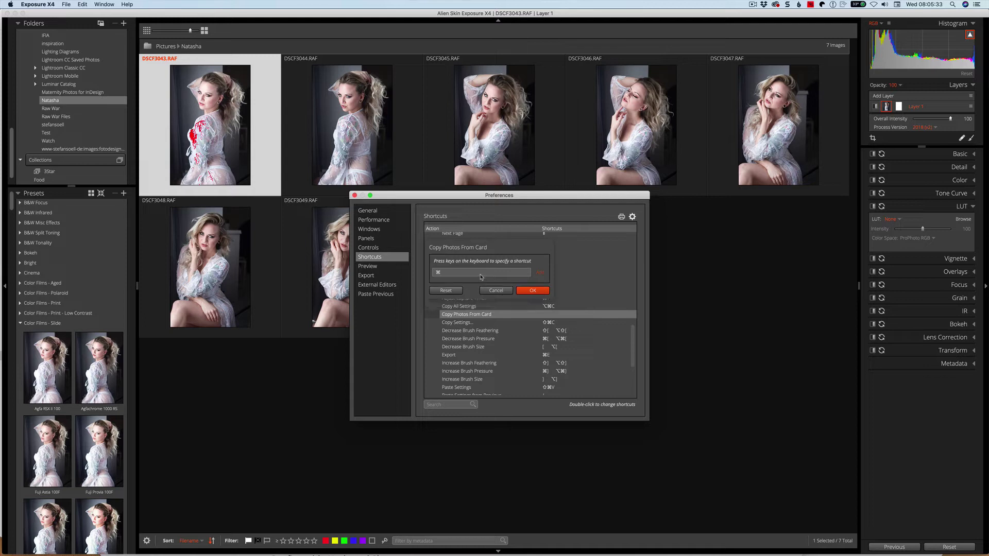
key(super+bracketright)
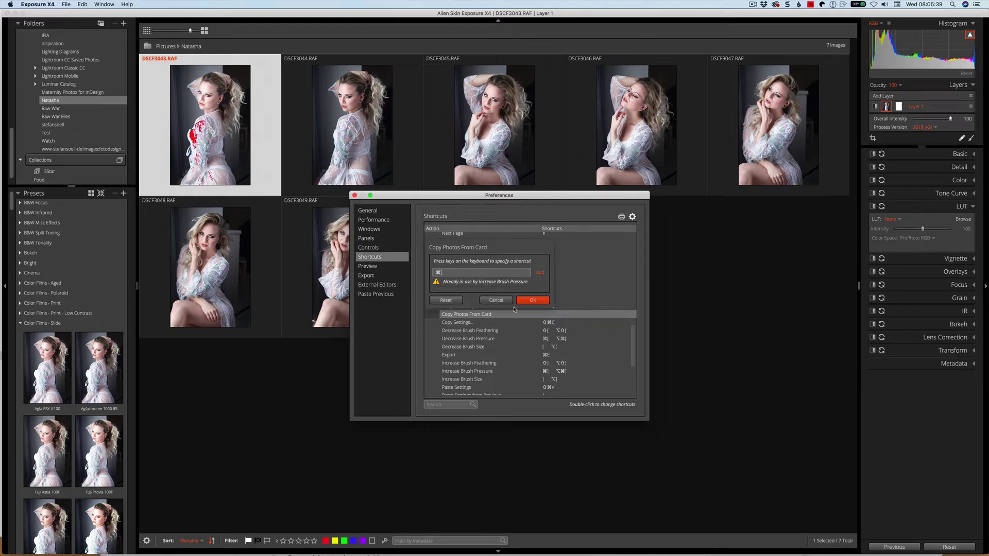
key(shift)
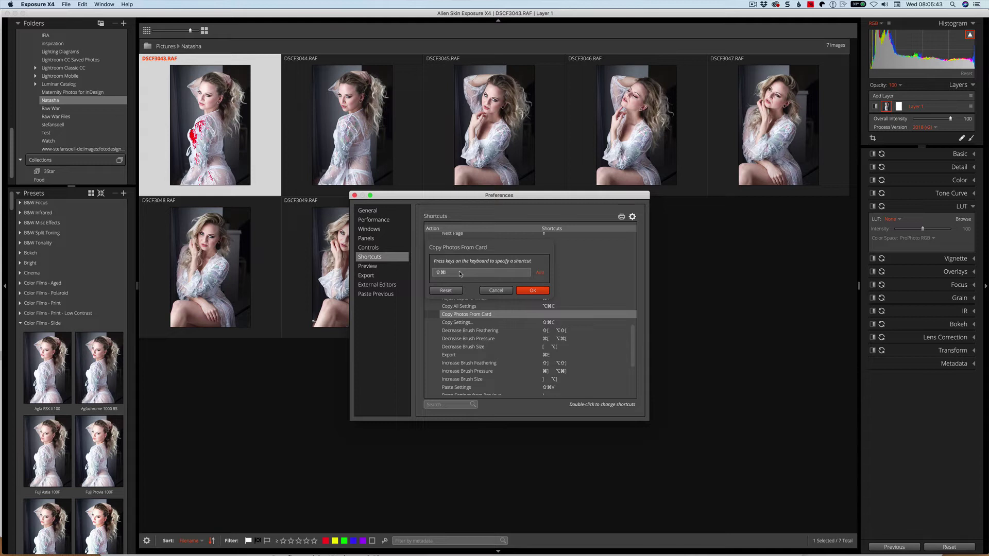
click(537, 292)
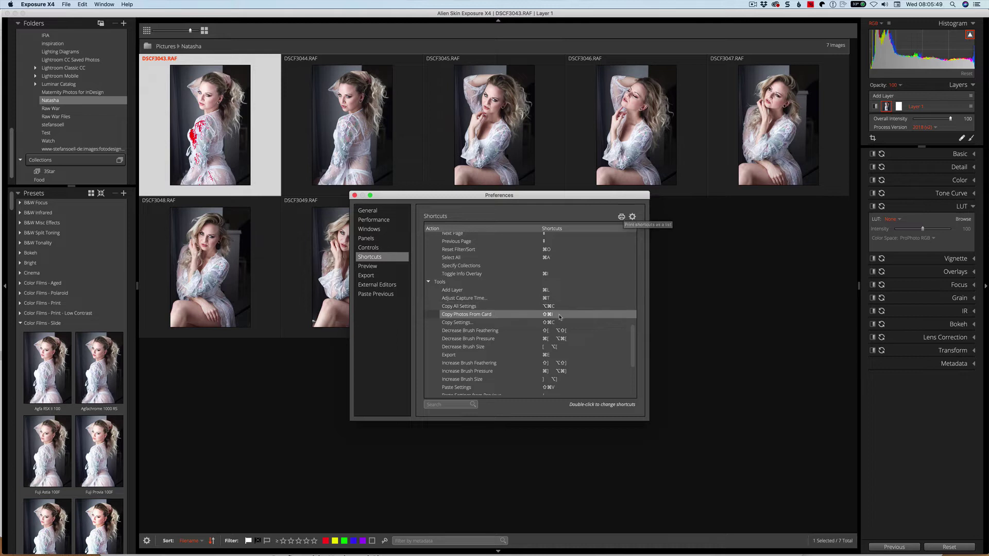
double_click(529, 315)
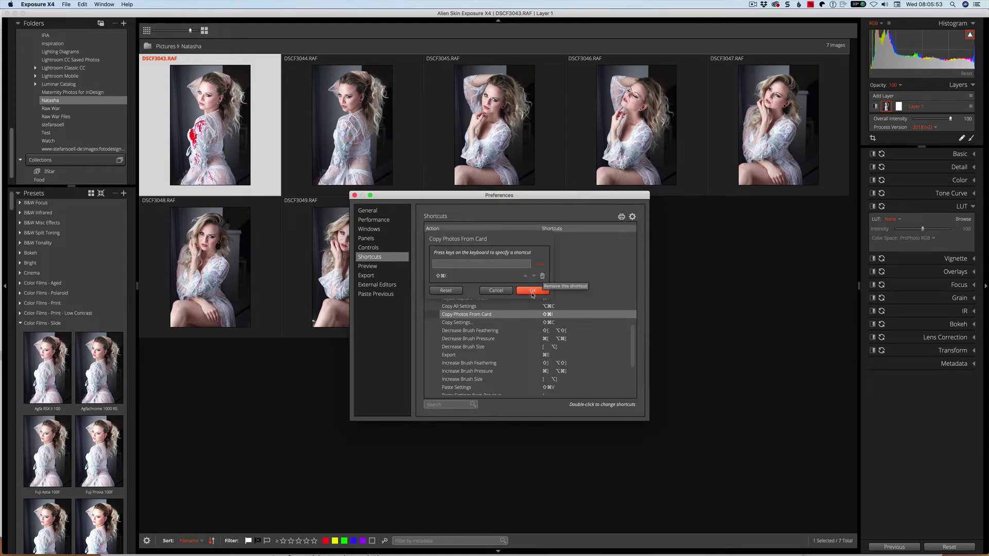
click(532, 291)
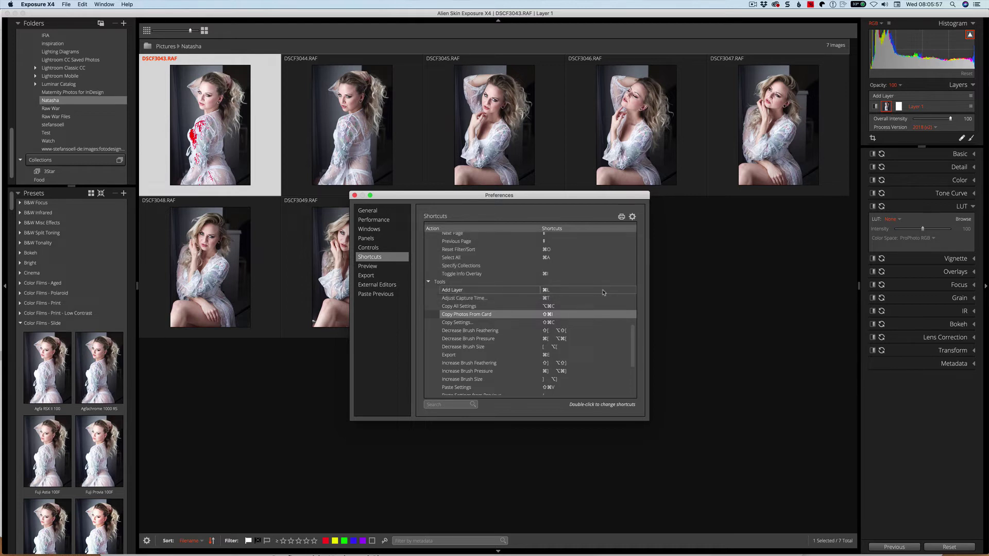
Step: Close Preferences, open DSCF3046 in single view, and expand the Overlays panel
click(354, 195)
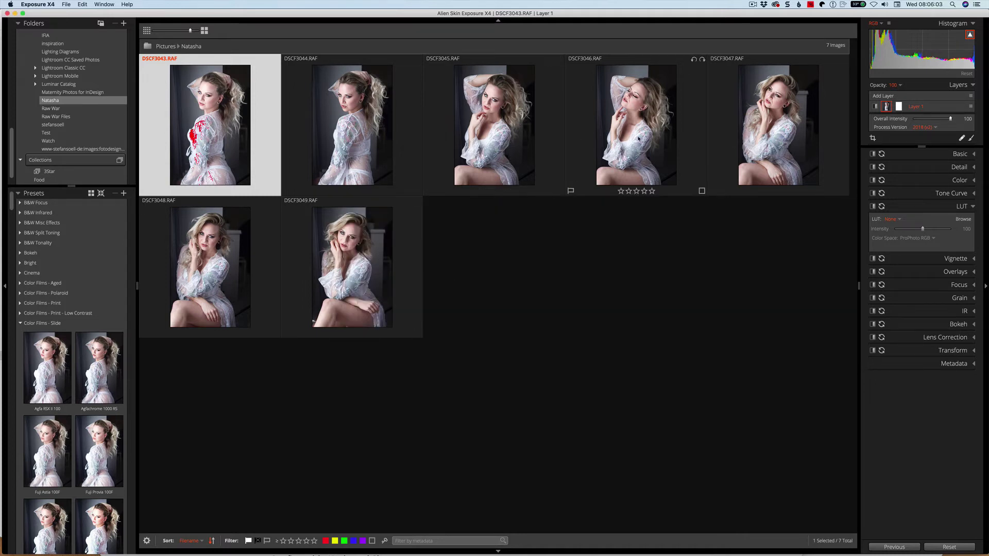
double_click(641, 137)
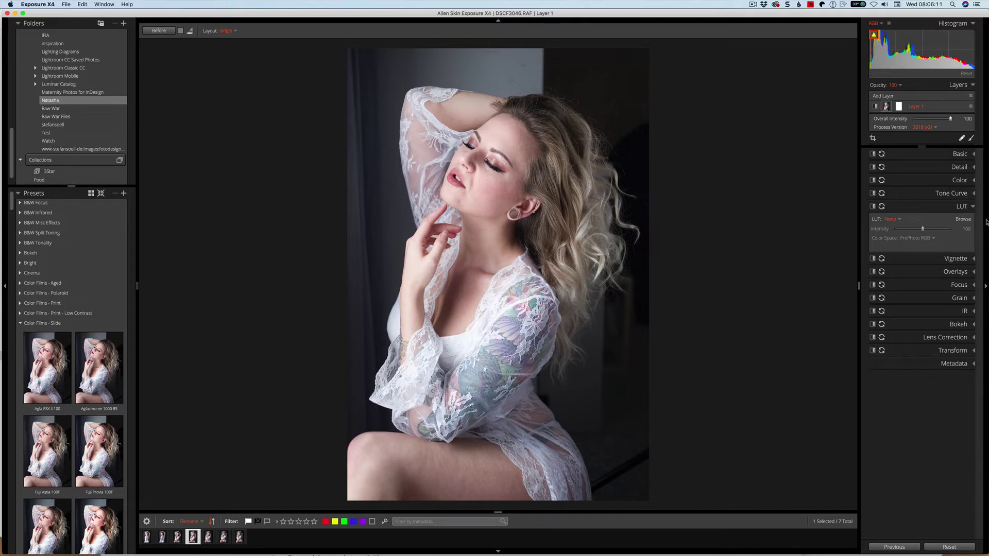
click(960, 272)
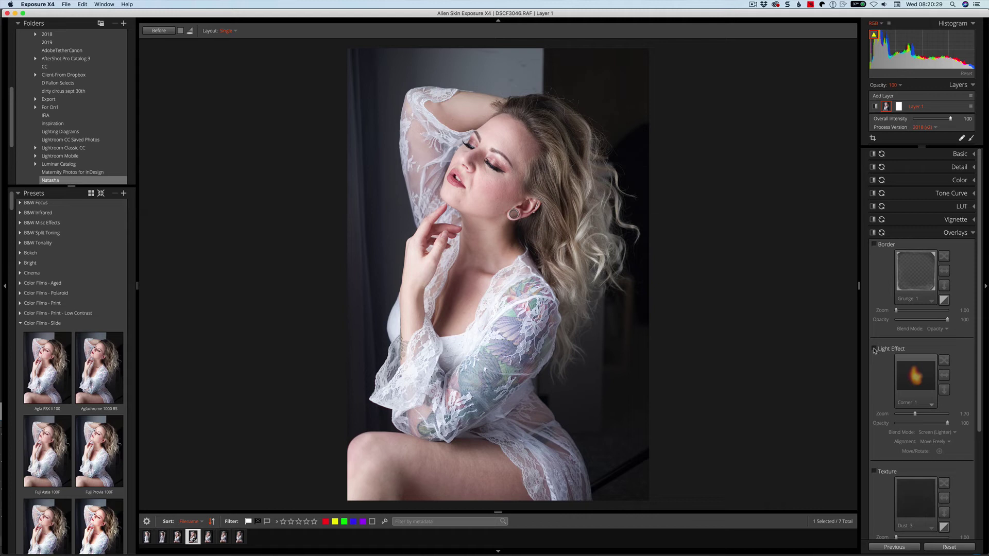
Step: Enable Light Effect, apply the Haze > Fog preset, and rotate it slightly over the portrait
click(874, 349)
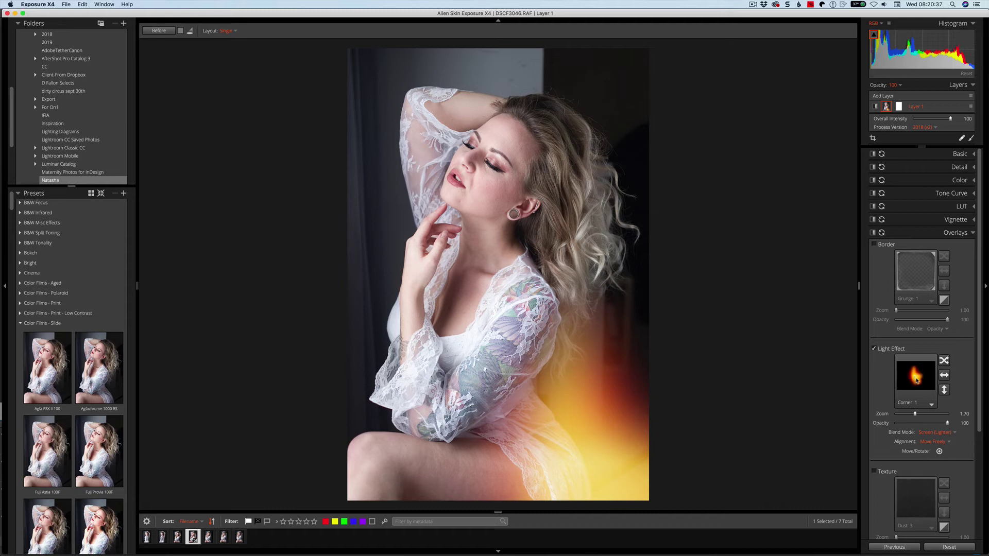
click(916, 380)
click(894, 282)
click(848, 173)
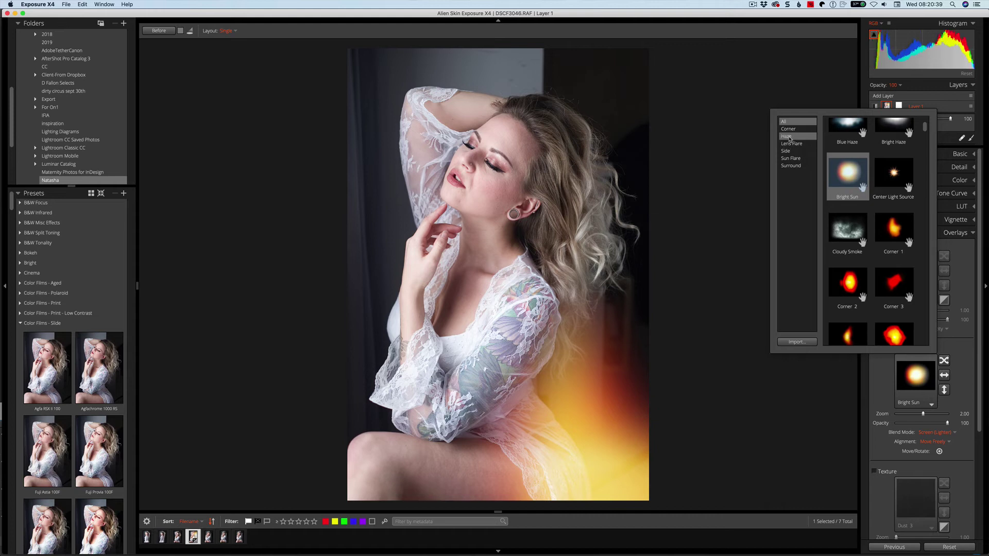
click(786, 136)
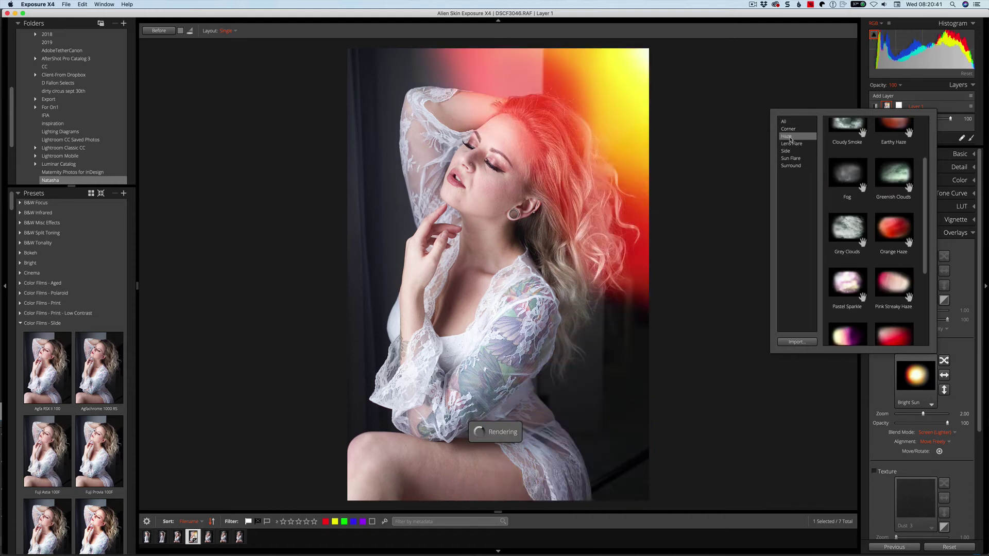
click(848, 171)
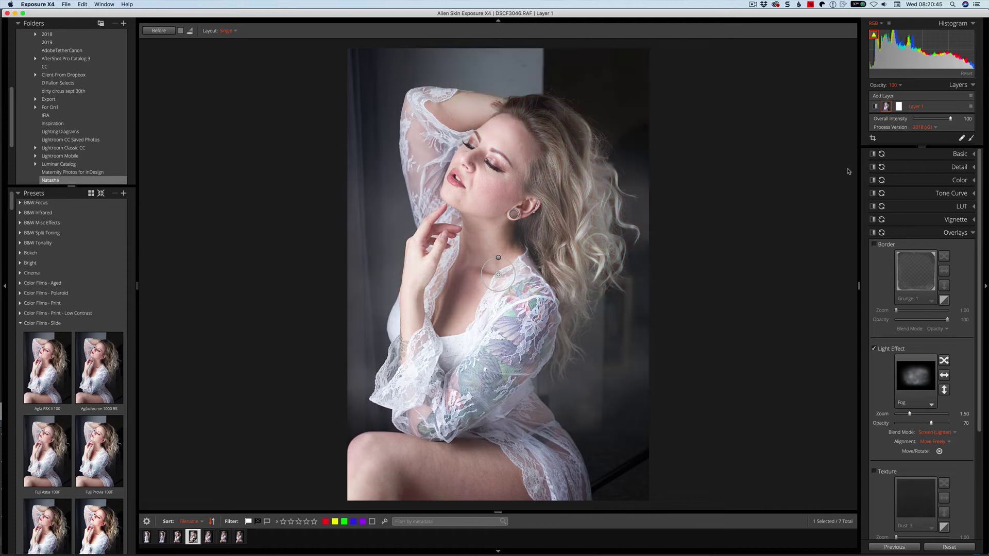
drag(498, 258, 570, 295)
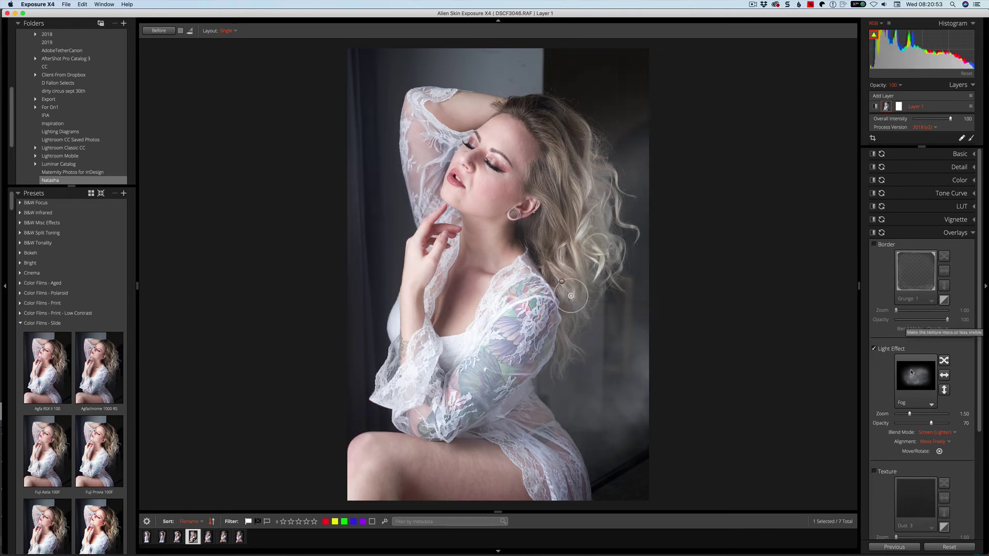
Step: Switch the light effect to Lens Flare > Flare Gold and move its glow to the upper left
click(916, 375)
click(848, 175)
click(793, 144)
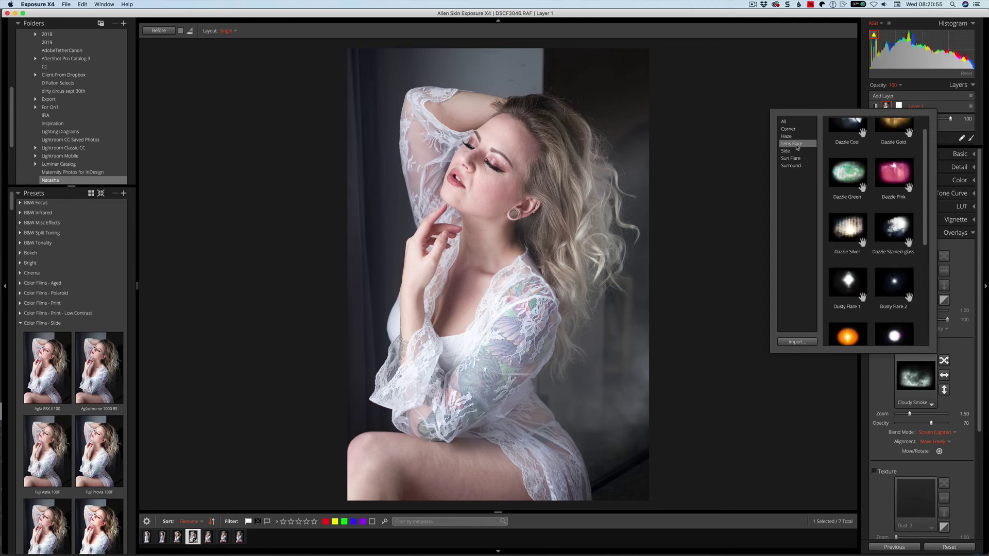
click(847, 334)
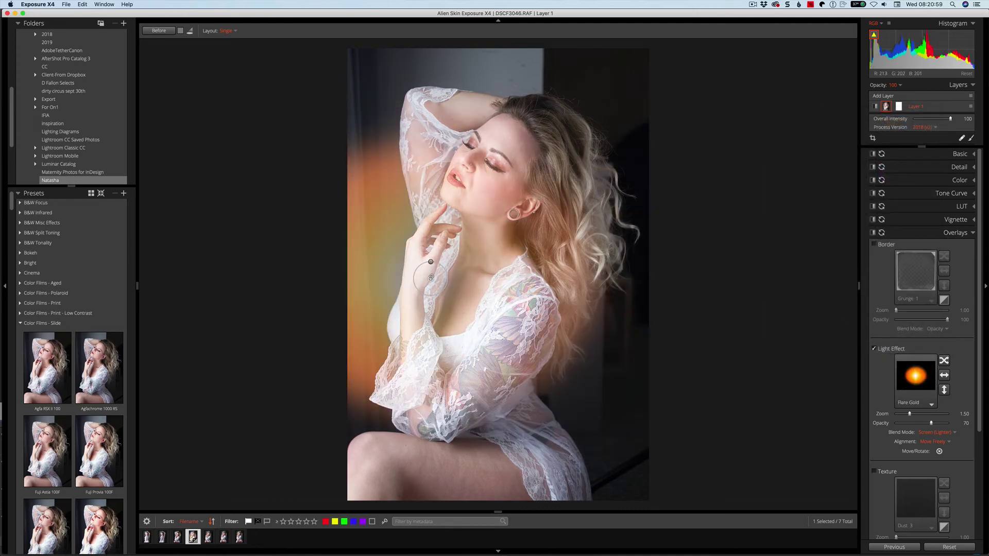
drag(432, 271, 401, 121)
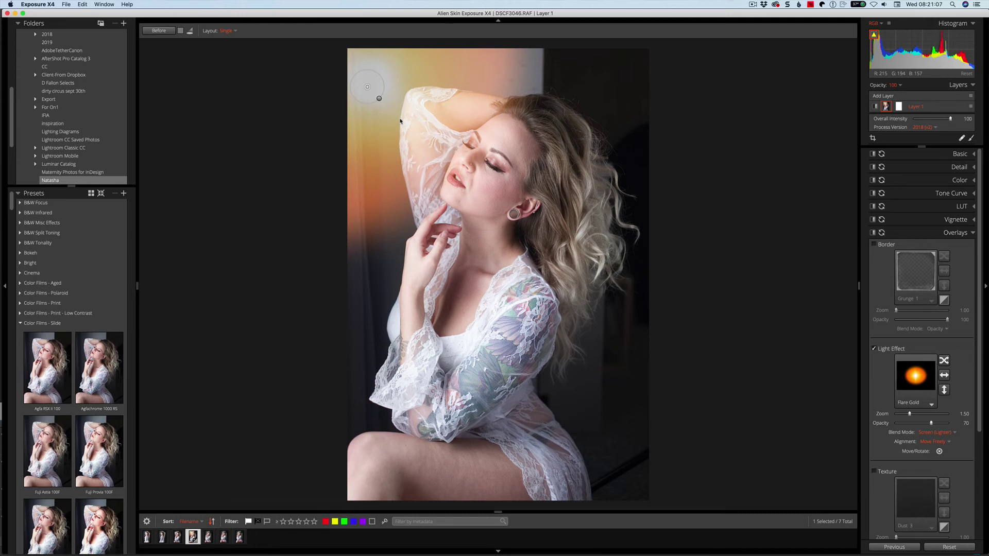
Step: Try the Dusty Flare 2, Dazzle Gold and off-centre rainbow ring flare presets
click(922, 380)
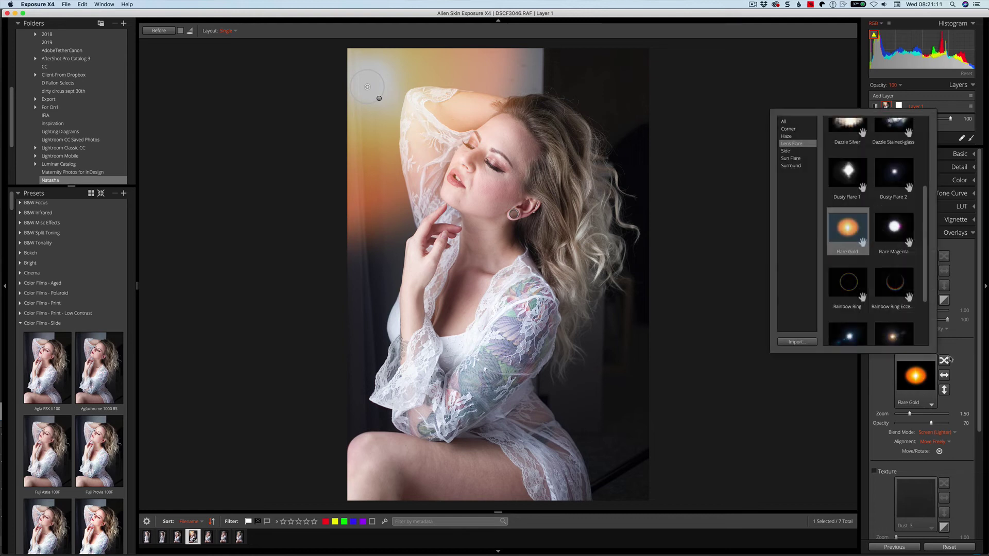
click(895, 173)
scroll(871, 206, up, 3)
click(894, 139)
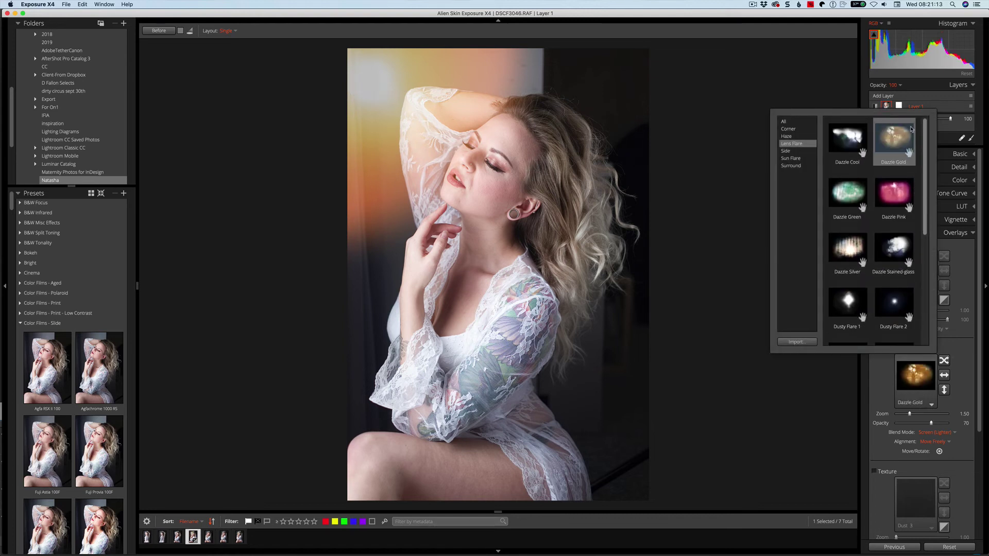
scroll(912, 278, down, 5)
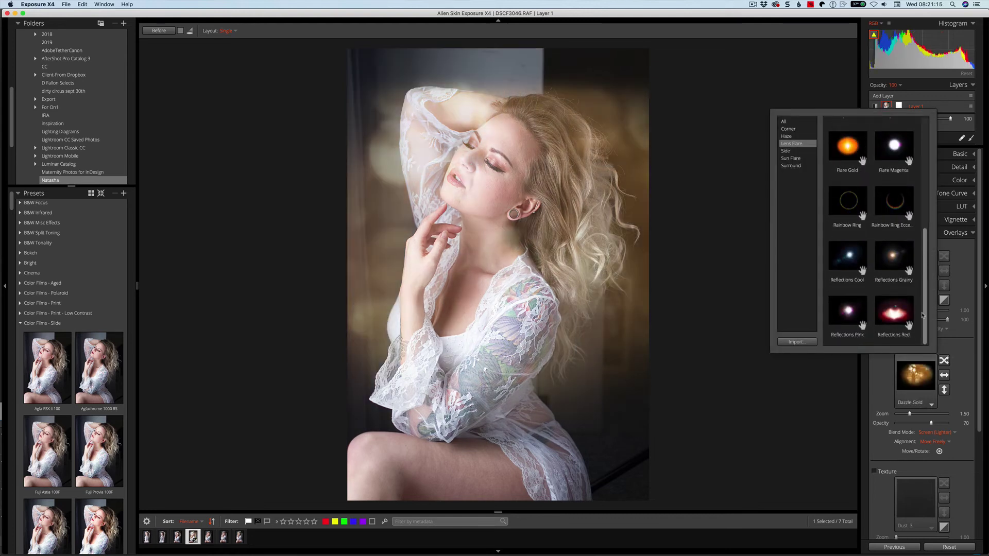
click(894, 202)
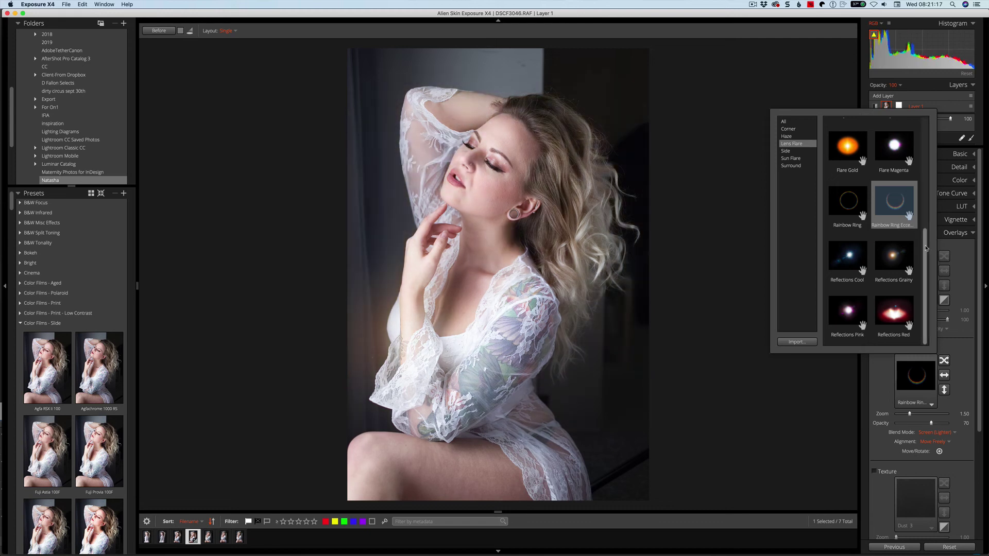
Step: Return to the Haze presets and apply Earthy Haze to the portrait
scroll(876, 216, up, 8)
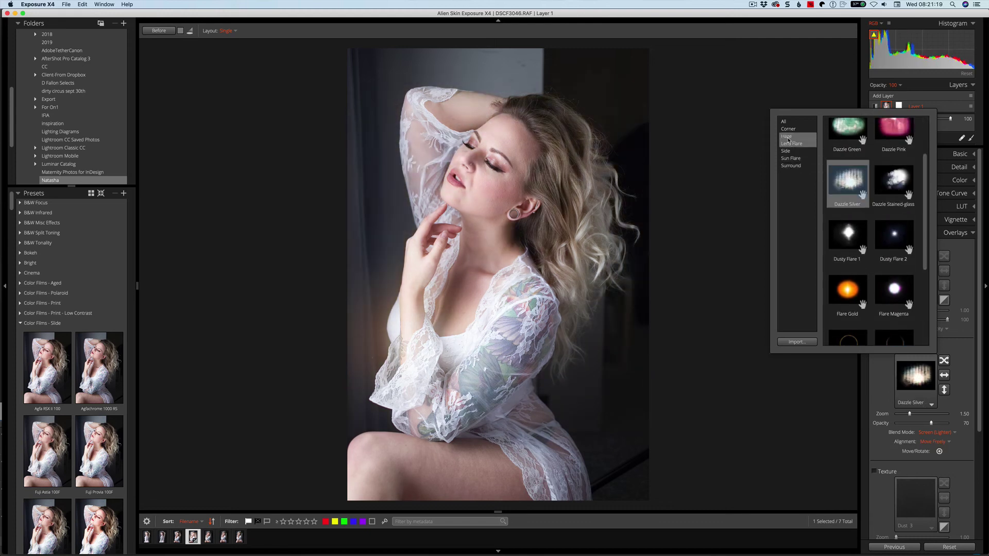
click(866, 149)
click(902, 135)
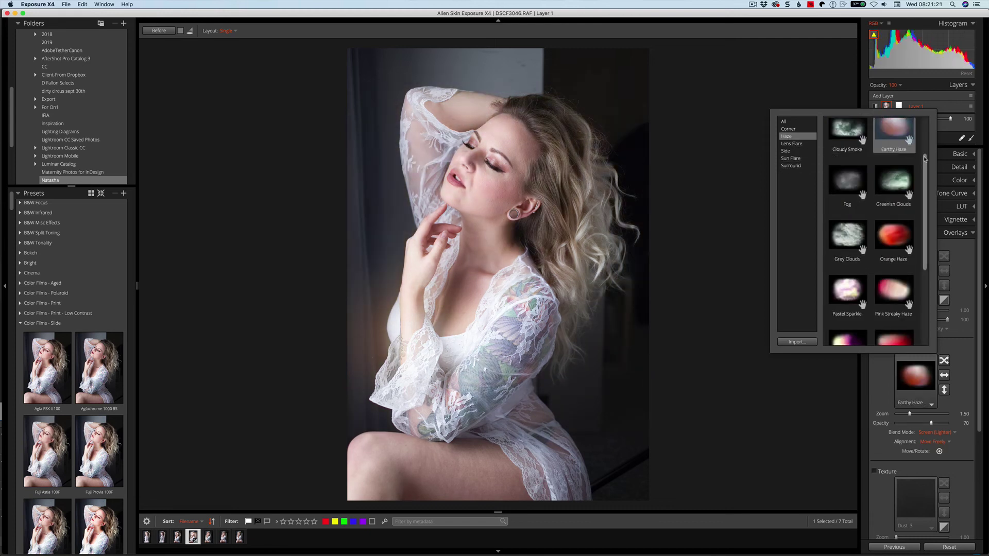
scroll(925, 137, up, 1)
scroll(924, 154, down, 5)
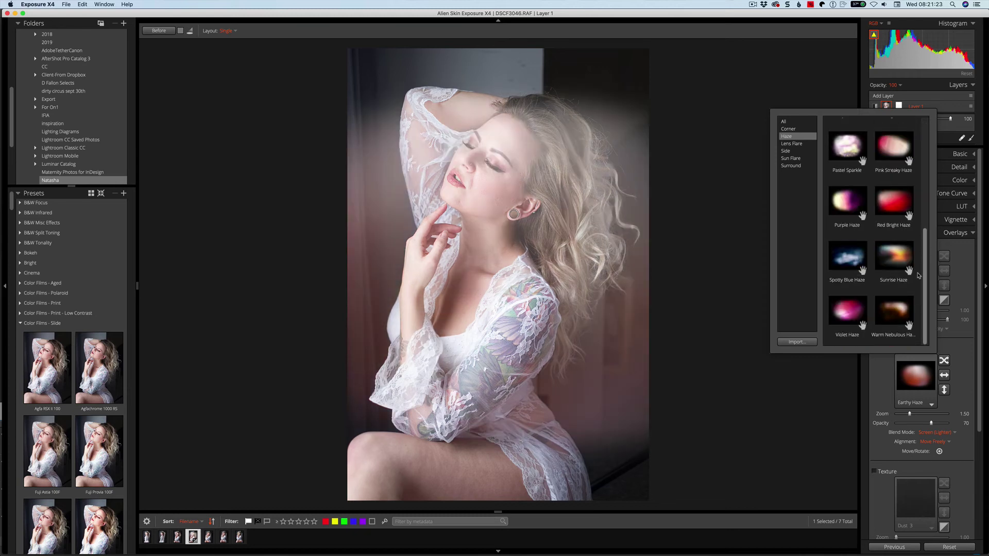